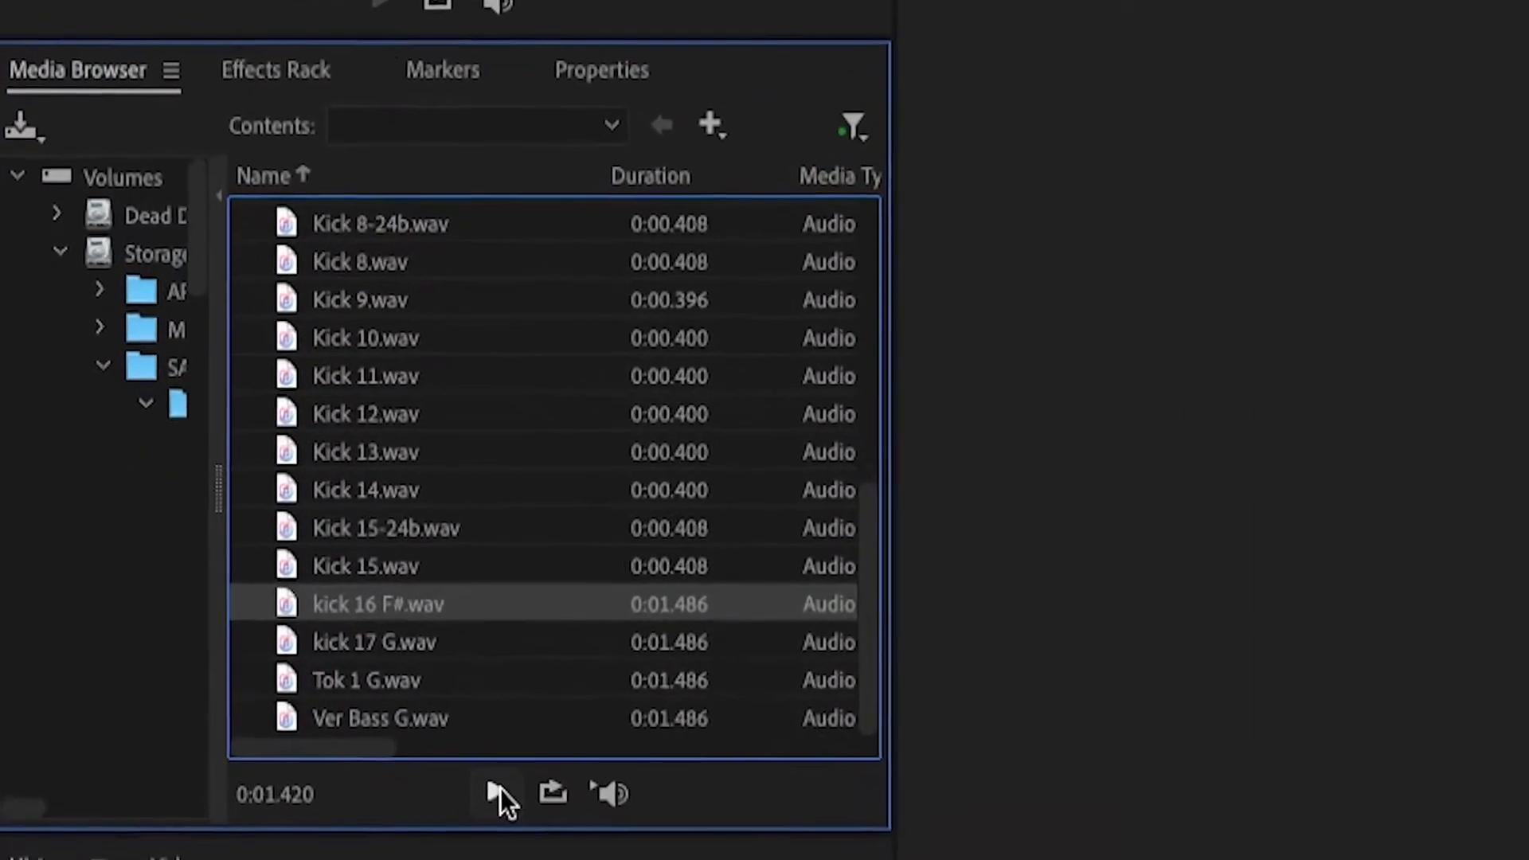
Find and preview kick 16 F#.wav, then open it in the waveform editor.
scroll(425, 446, "up", 6)
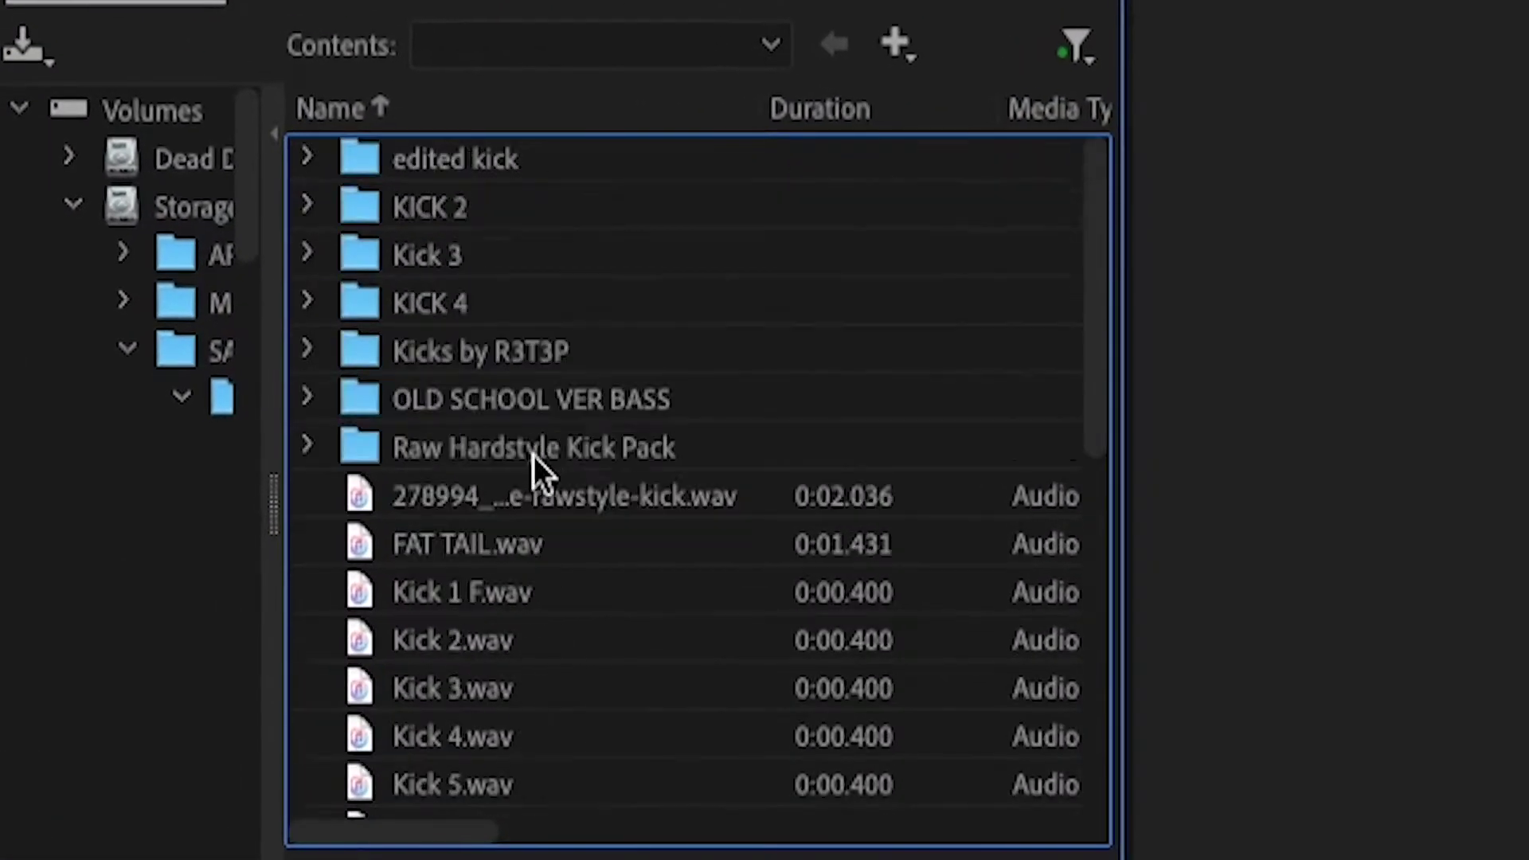
scroll(457, 406, "down", 5)
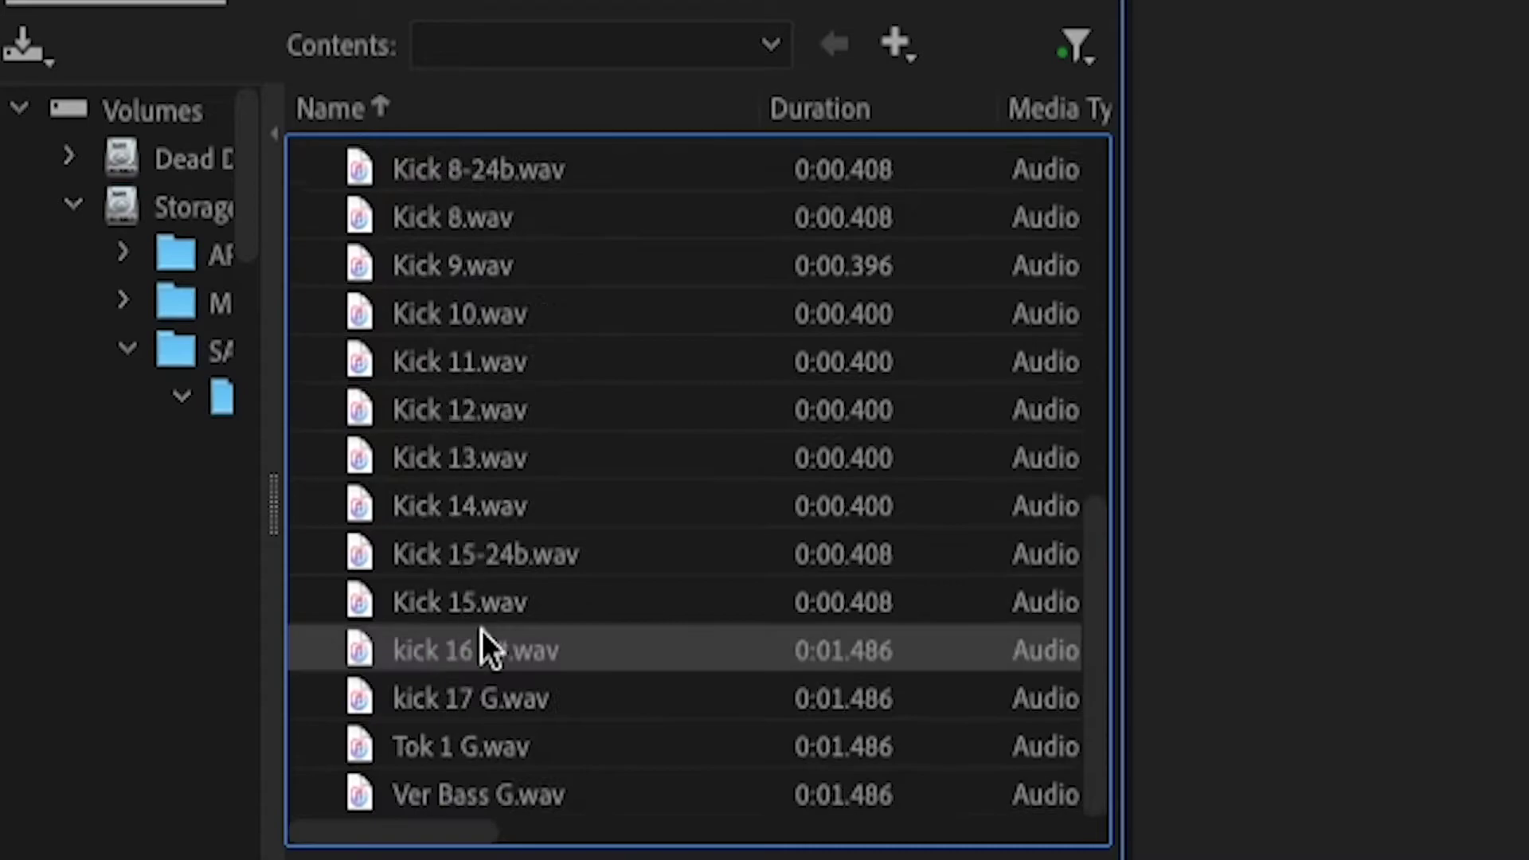
scroll(501, 685, "up", 4)
scroll(522, 218, "up", 3)
scroll(568, 602, "down", 6)
scroll(577, 446, "up", 5)
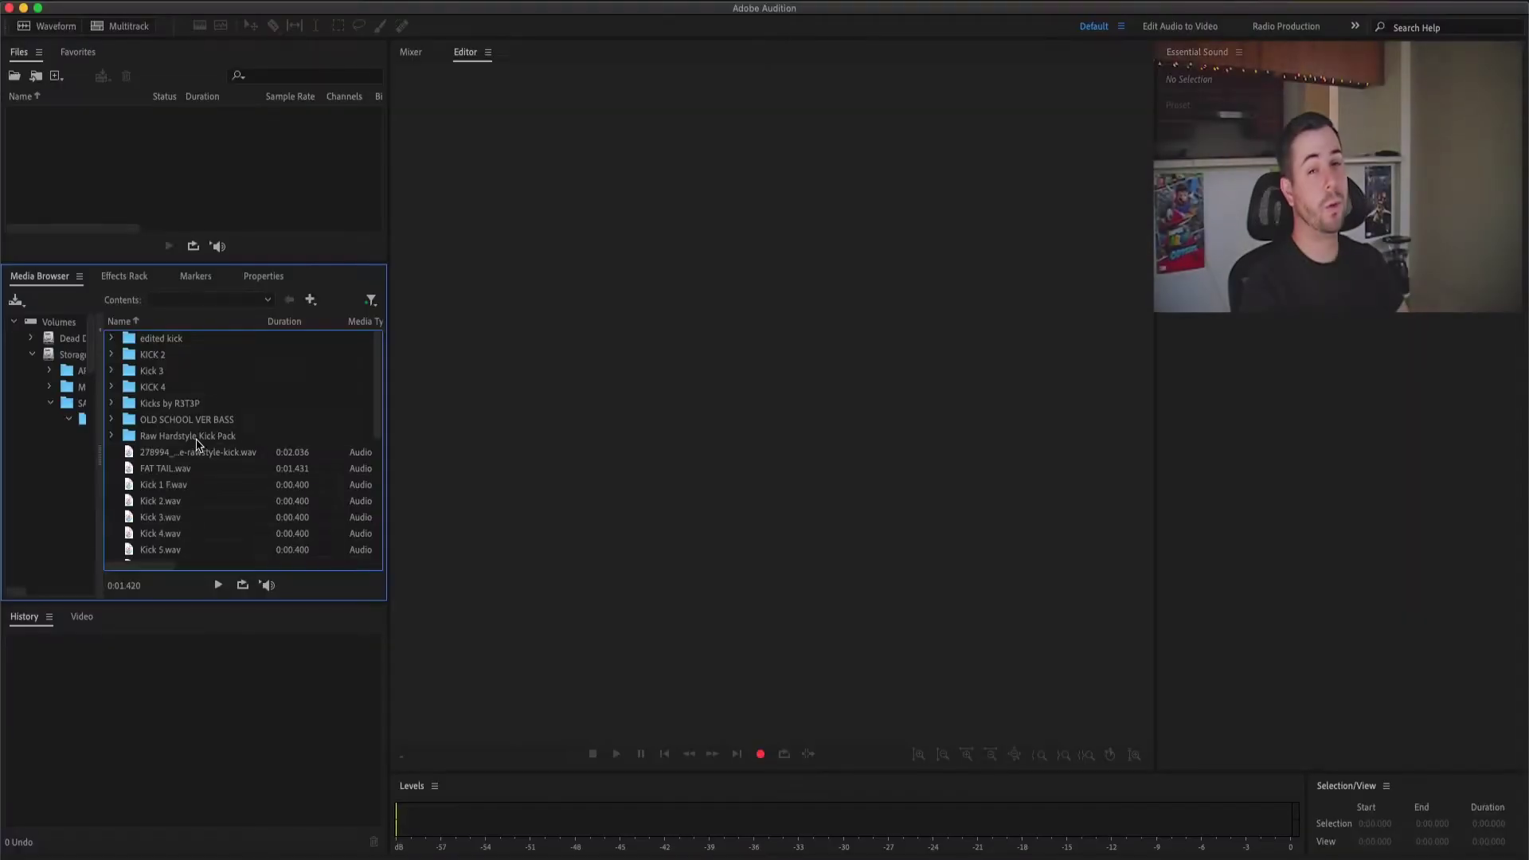
scroll(204, 448, "down", 5)
left_click(221, 534)
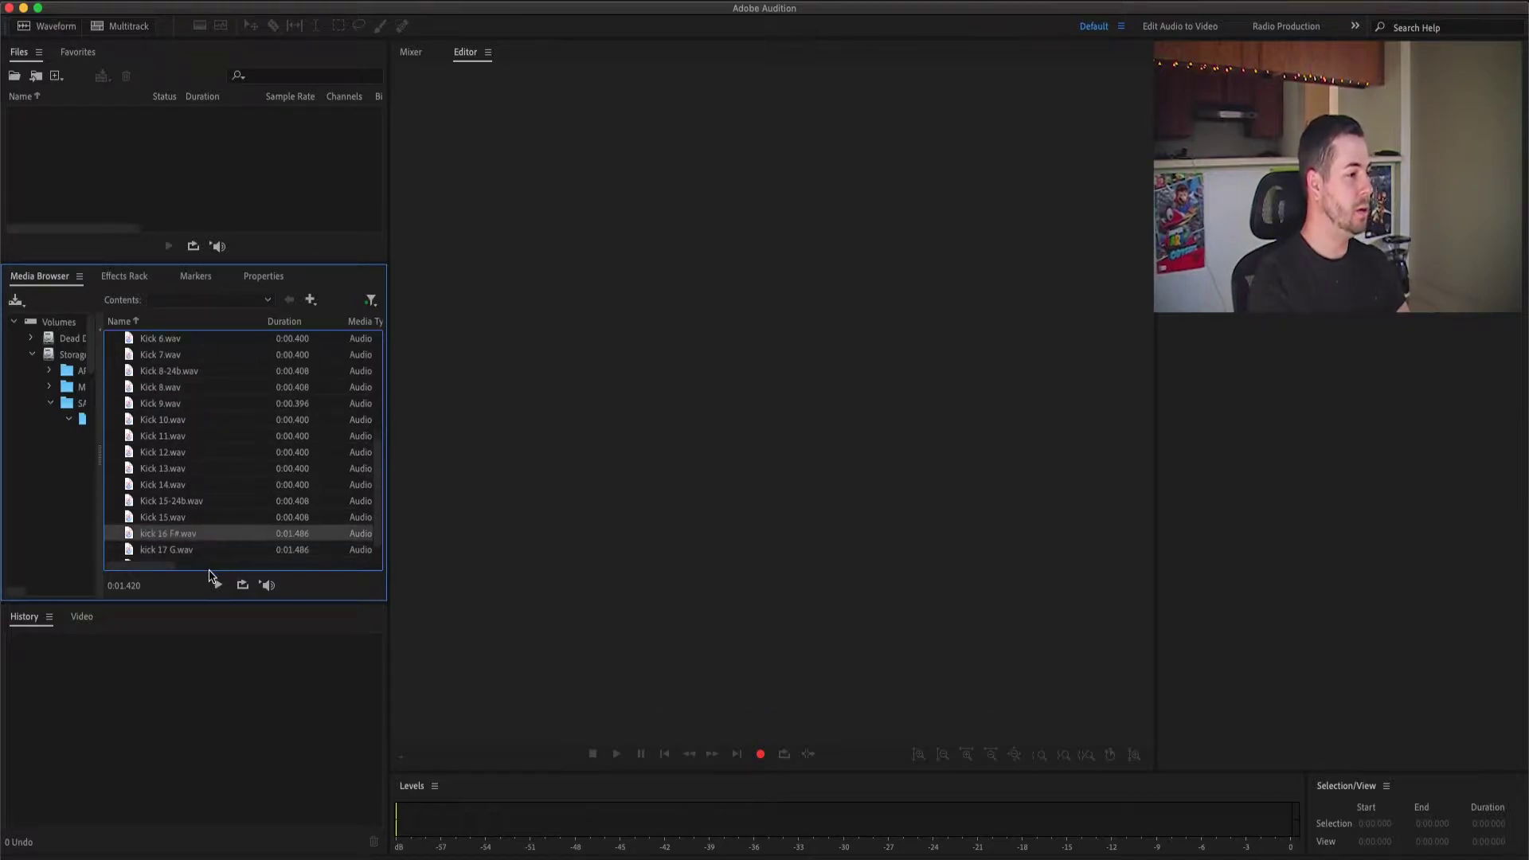
left_click(218, 586)
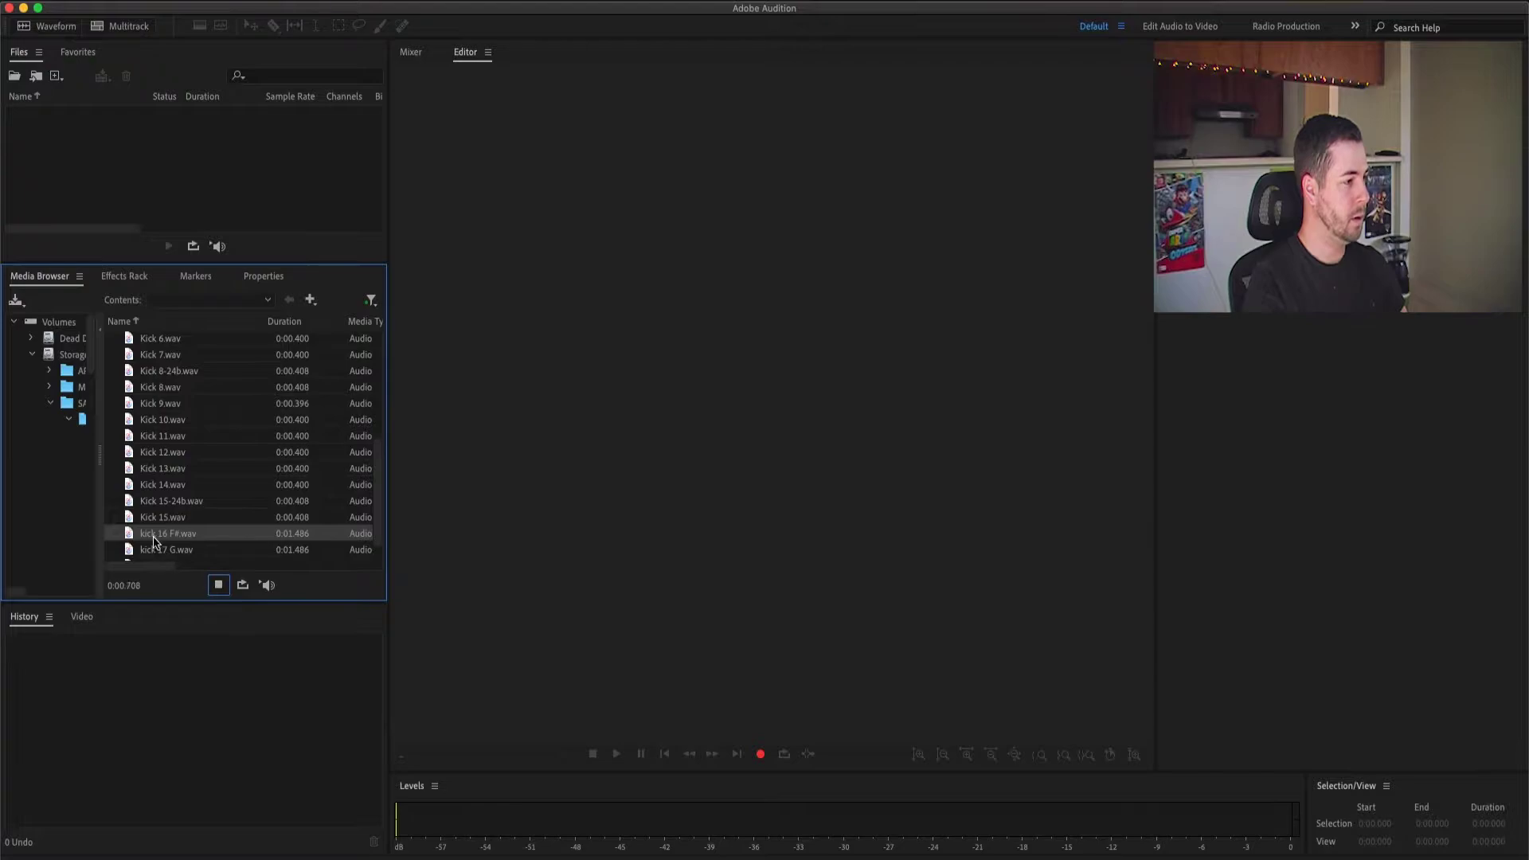
left_click_drag(163, 534, 785, 287)
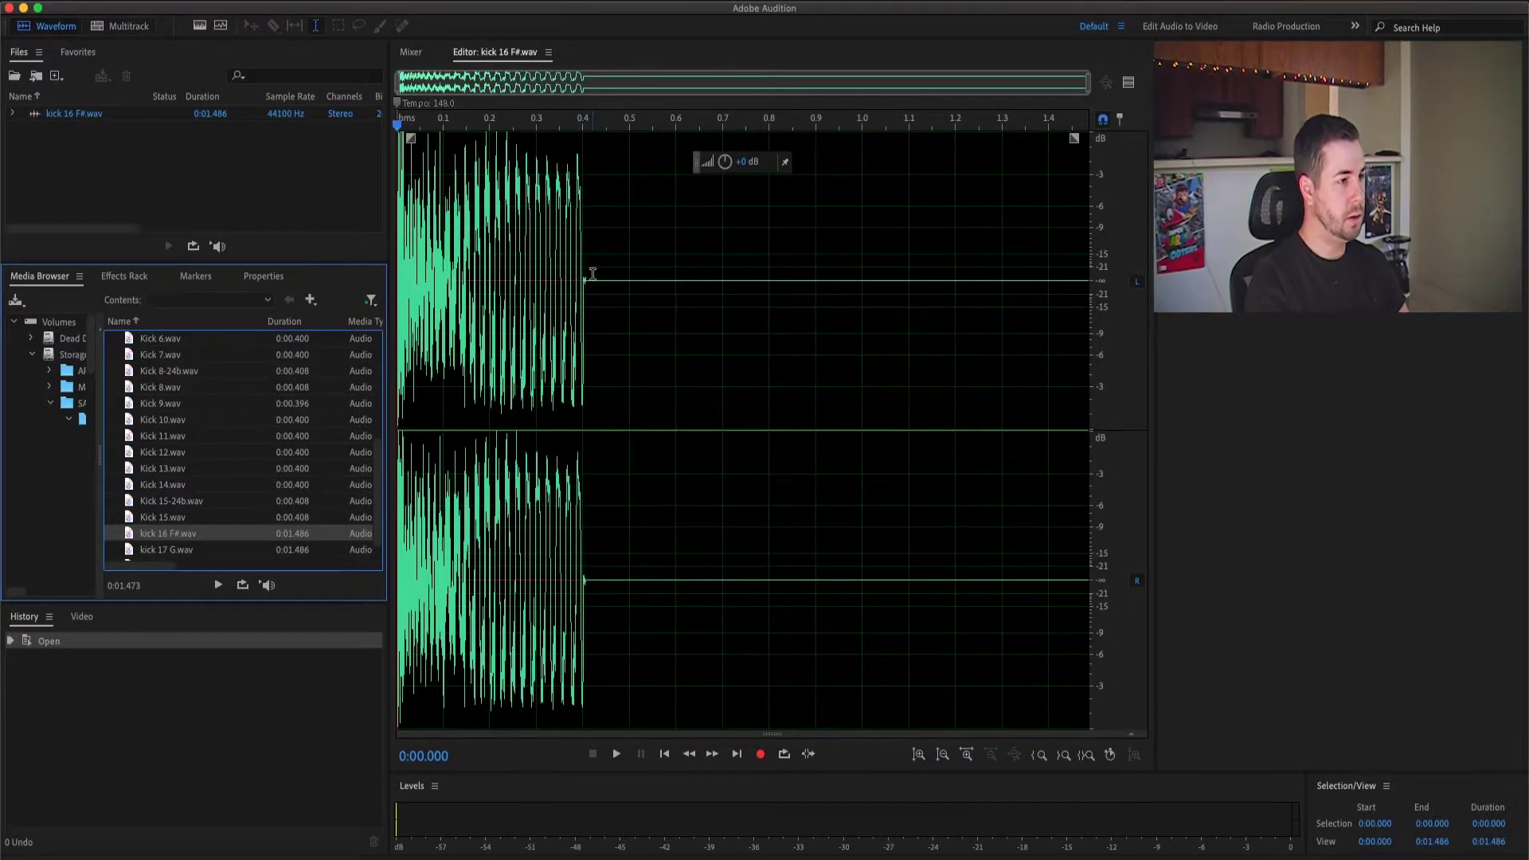
Delete the silent tail after 0.412 s, trimming the file to 0.412 seconds.
left_click_drag(588, 276, 1181, 339)
key("space")
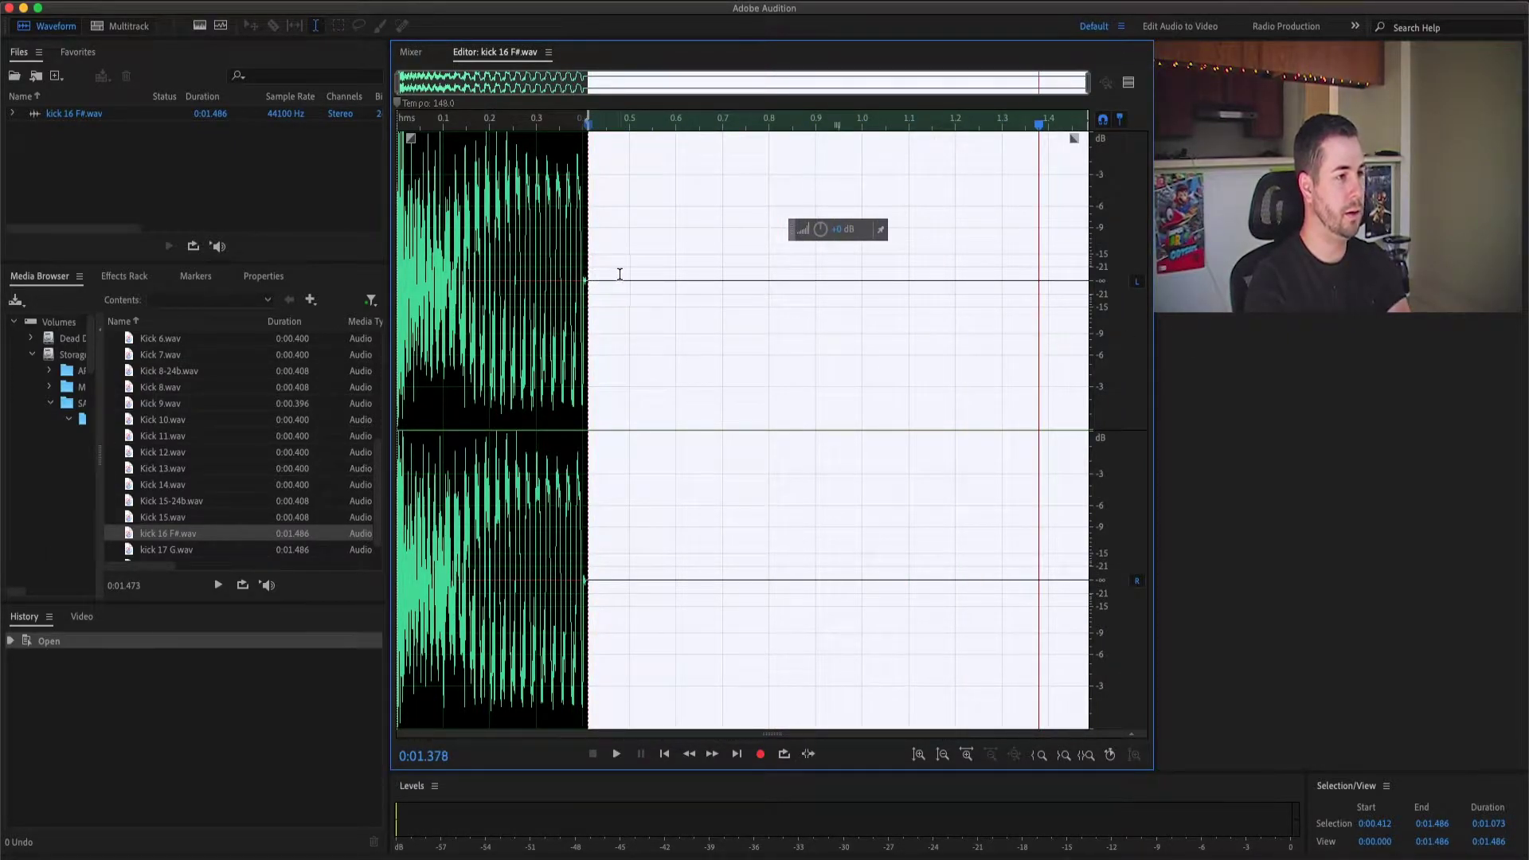
key("Delete")
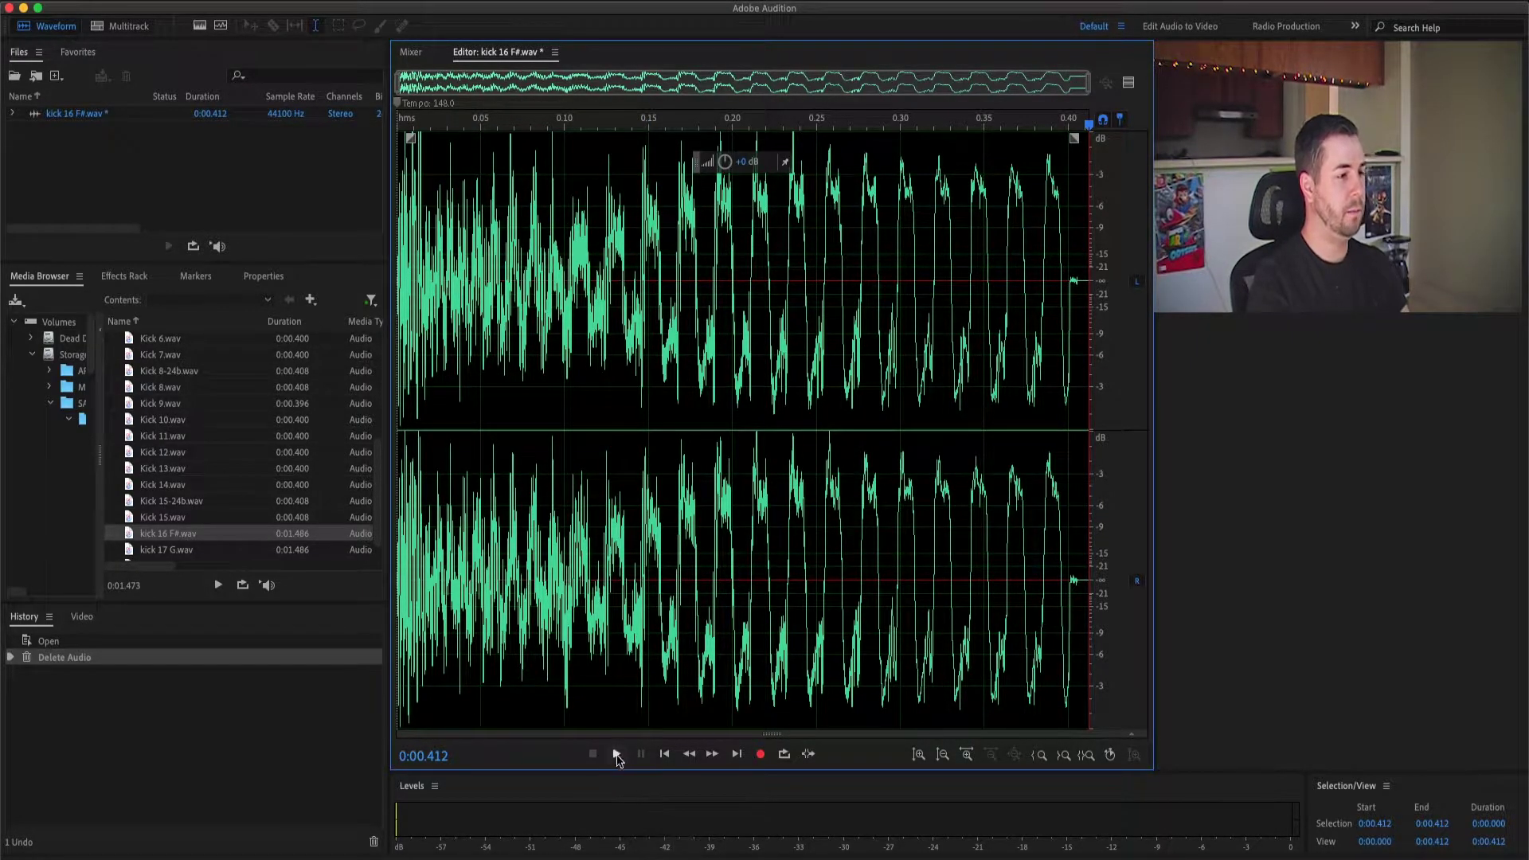
Play the trimmed kick and select exactly 0.100 to 0.400 s, auditioning trial ranges.
left_click(616, 755)
left_click(616, 755)
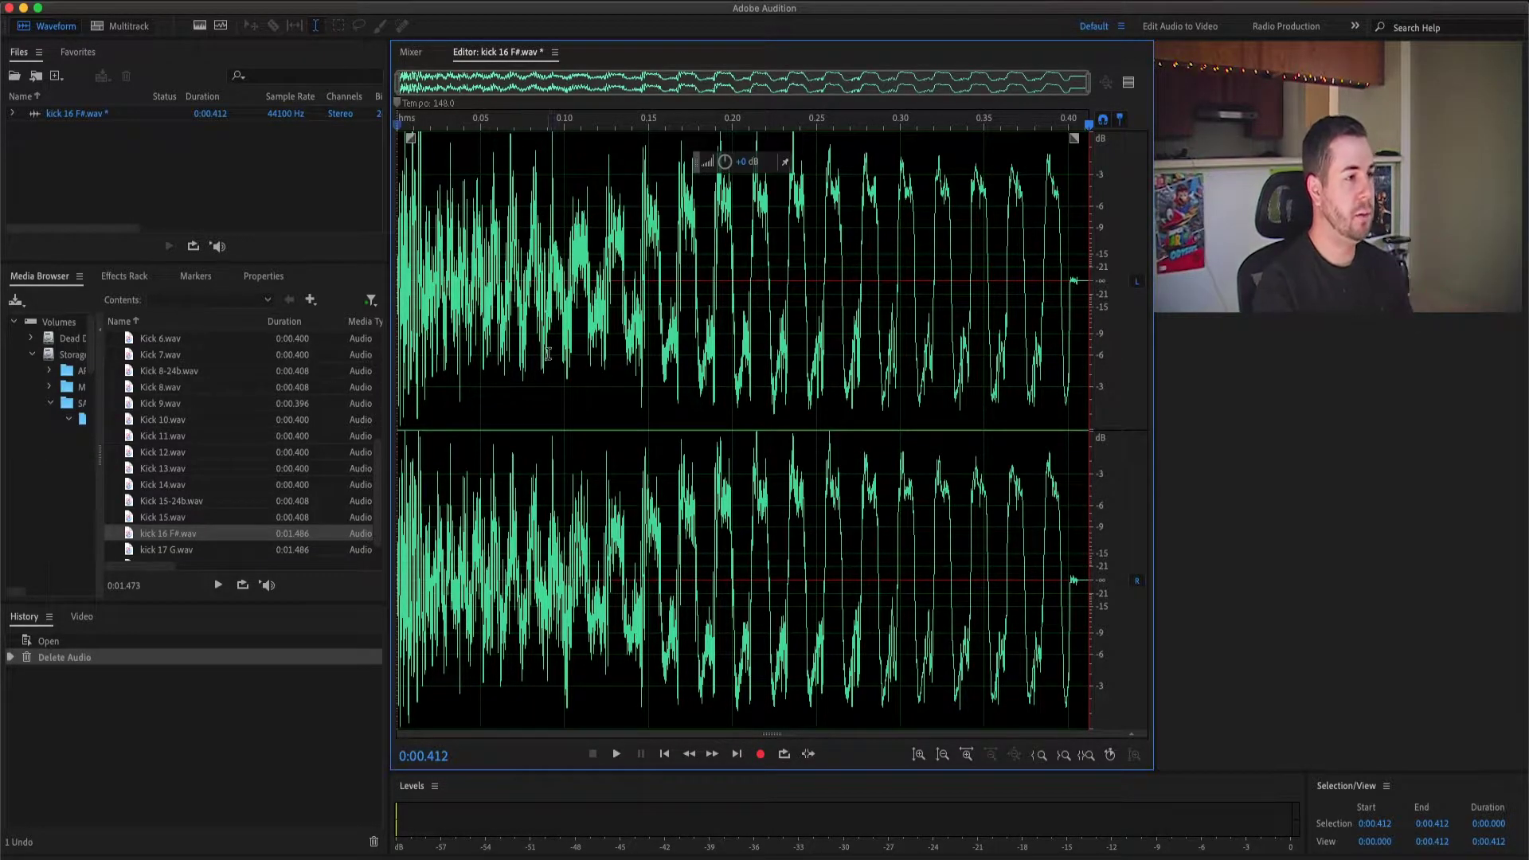
left_click(564, 219)
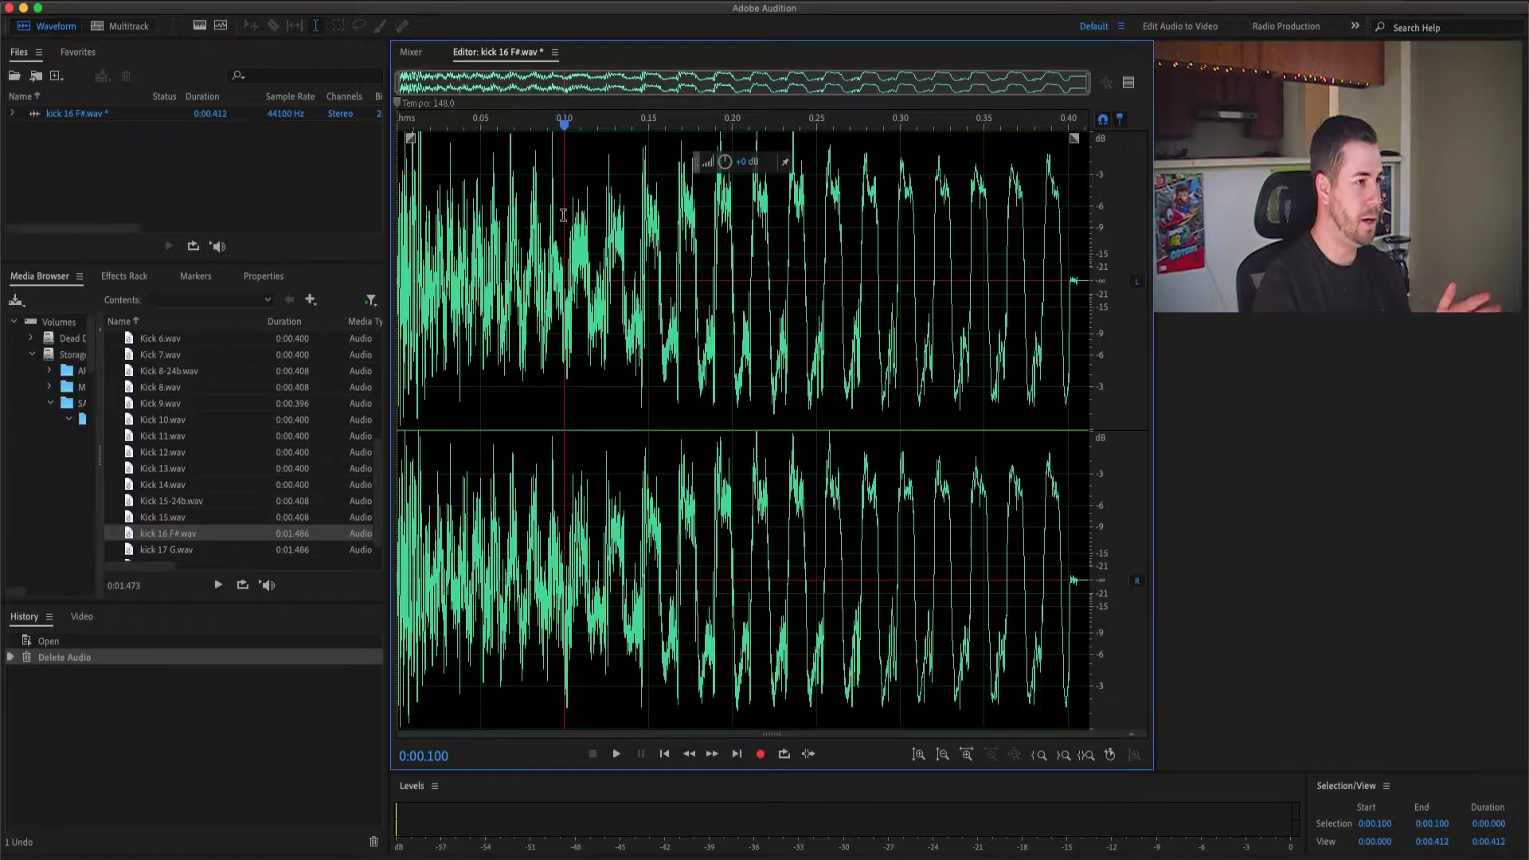
left_click_drag(563, 215, 1077, 248)
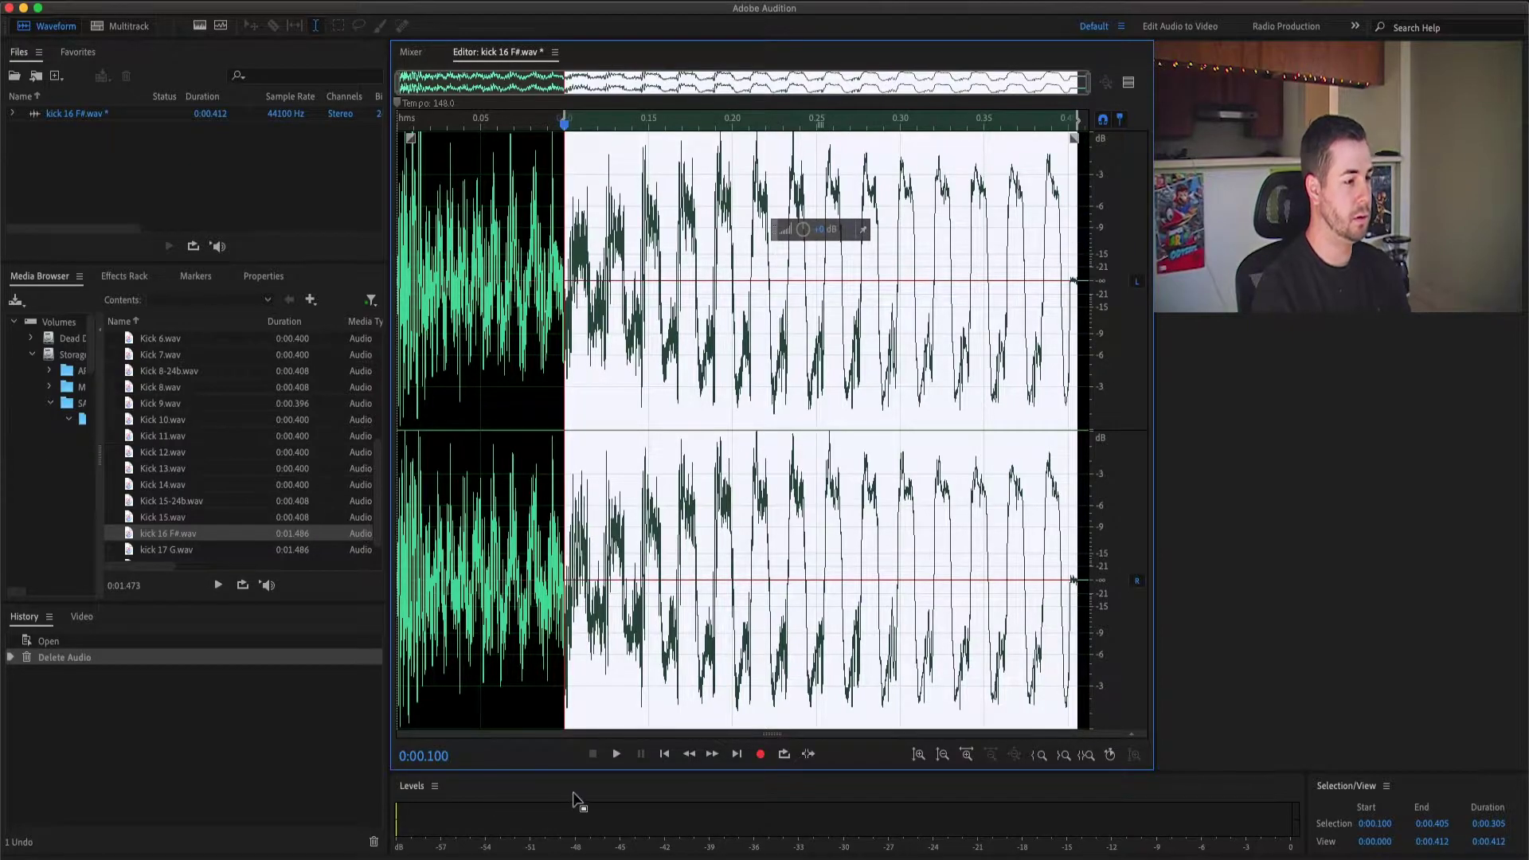
key("space")
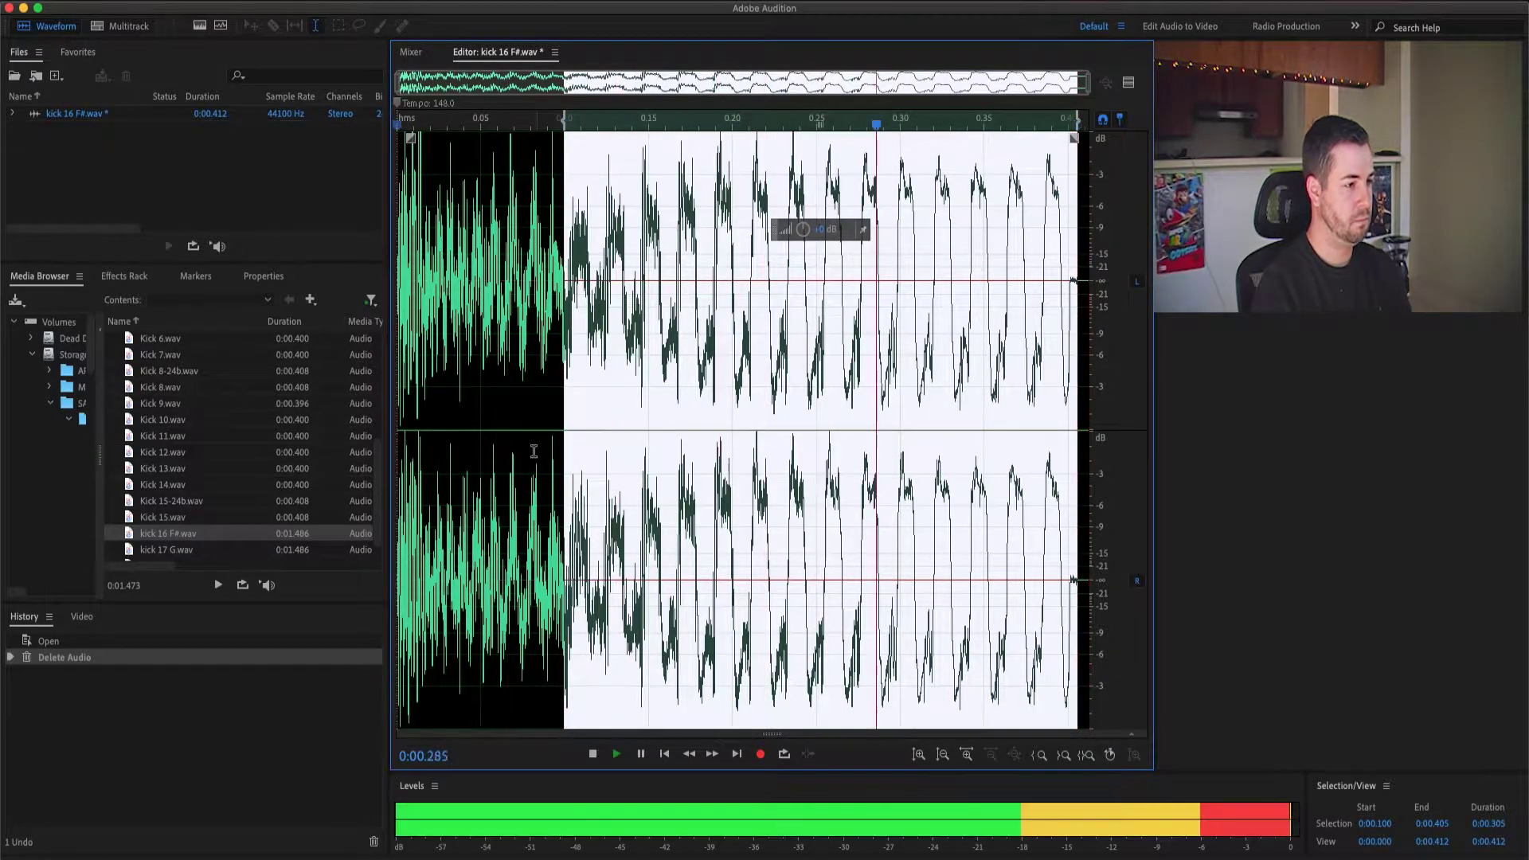
left_click_drag(547, 216, 1081, 280)
key("space")
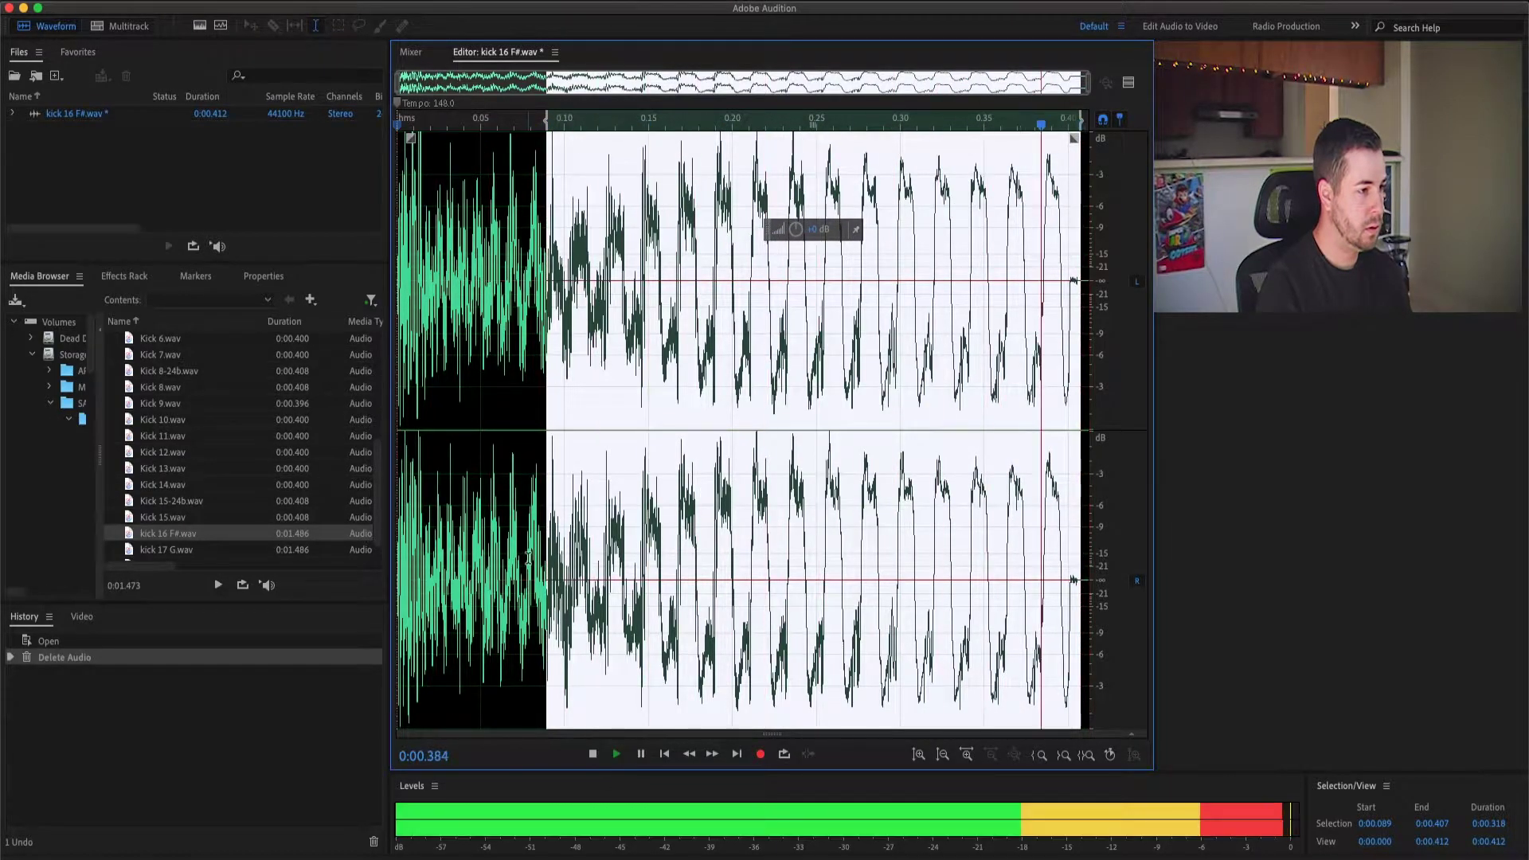
left_click_drag(565, 230, 1070, 370)
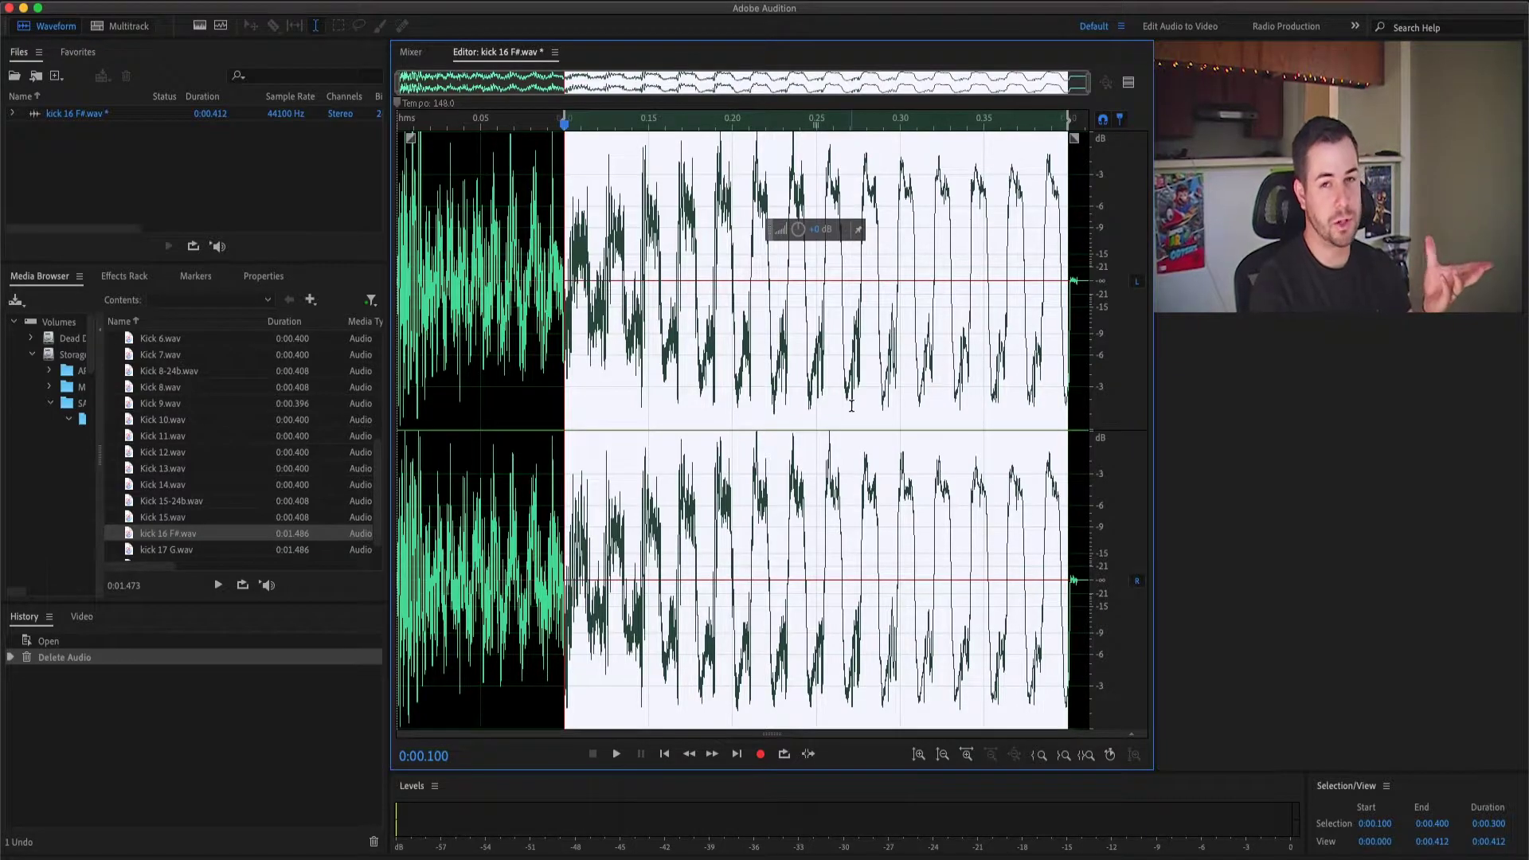
Open Effects > Time and Pitch > Stretch and Pitch and edit the Pitch Shift value.
left_click(326, 0)
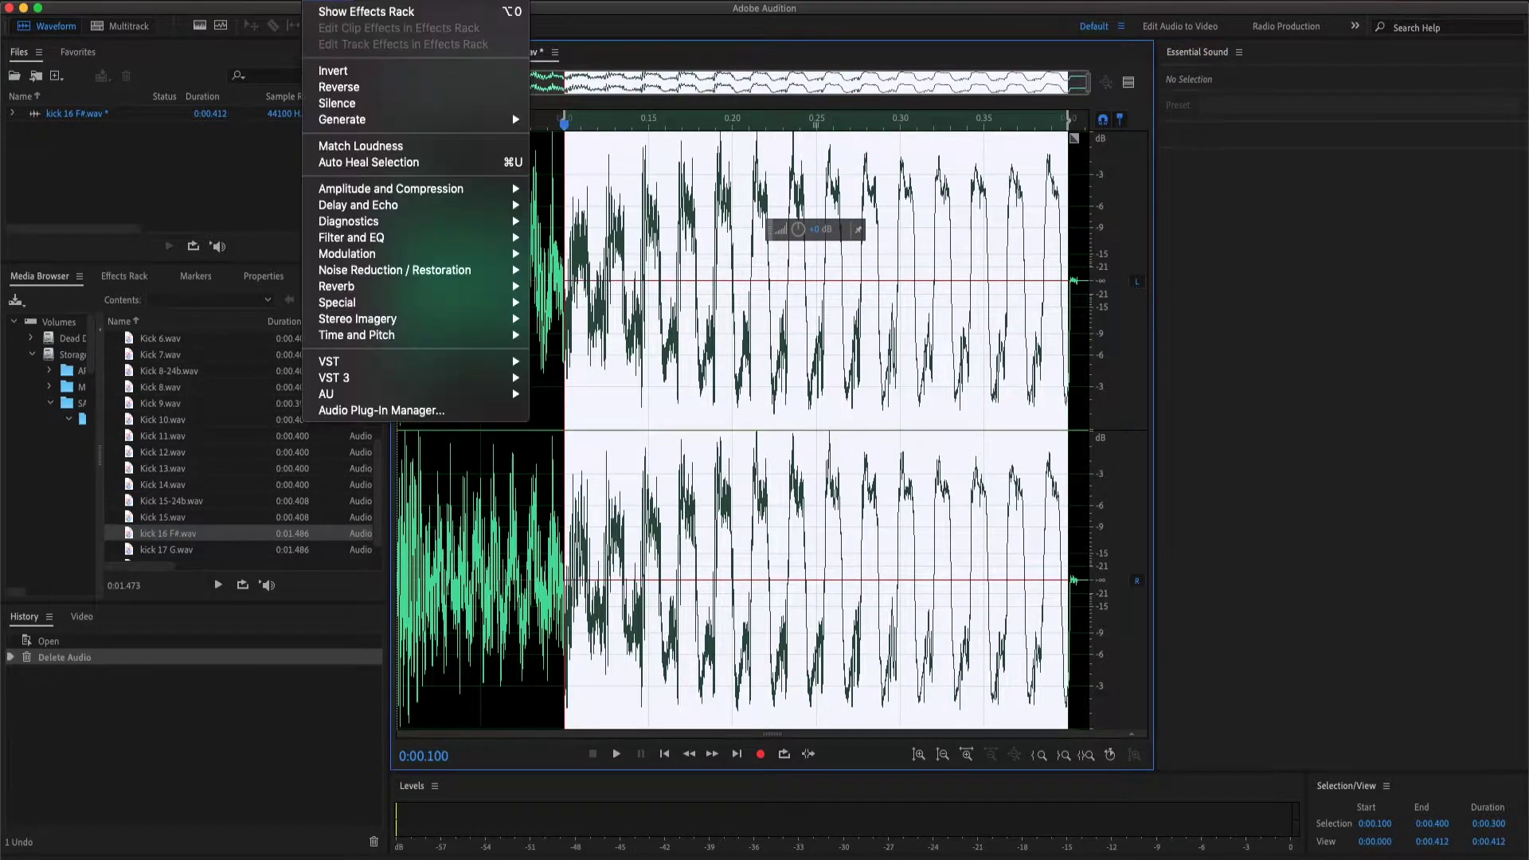
mouse_move(466, 341)
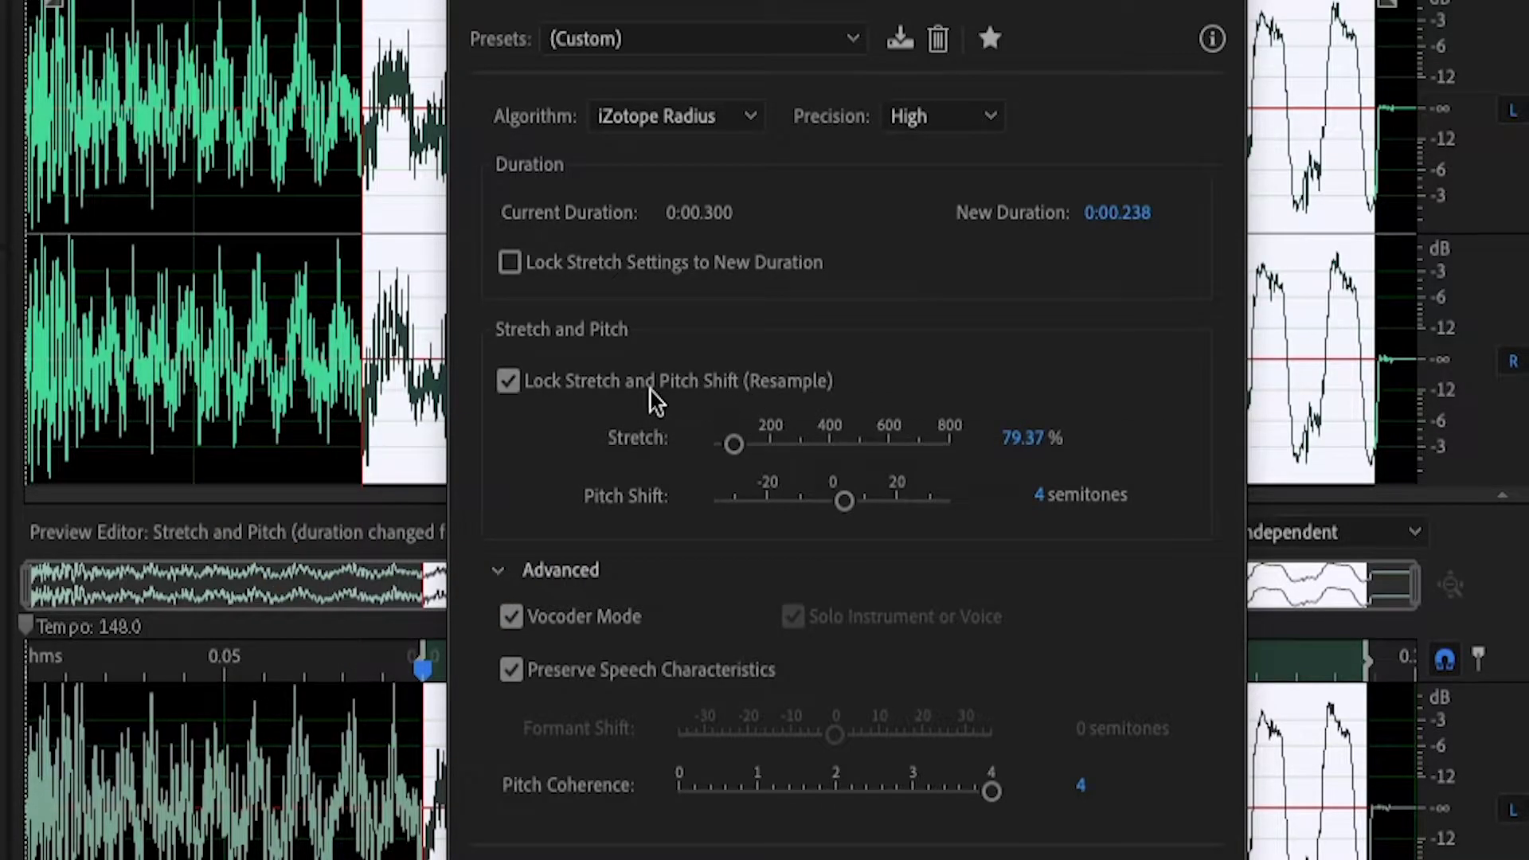
left_click(1041, 497)
Set Pitch Shift to 0 semitones, unlock stretch from pitch shift, and preview.
type("0")
key("Return")
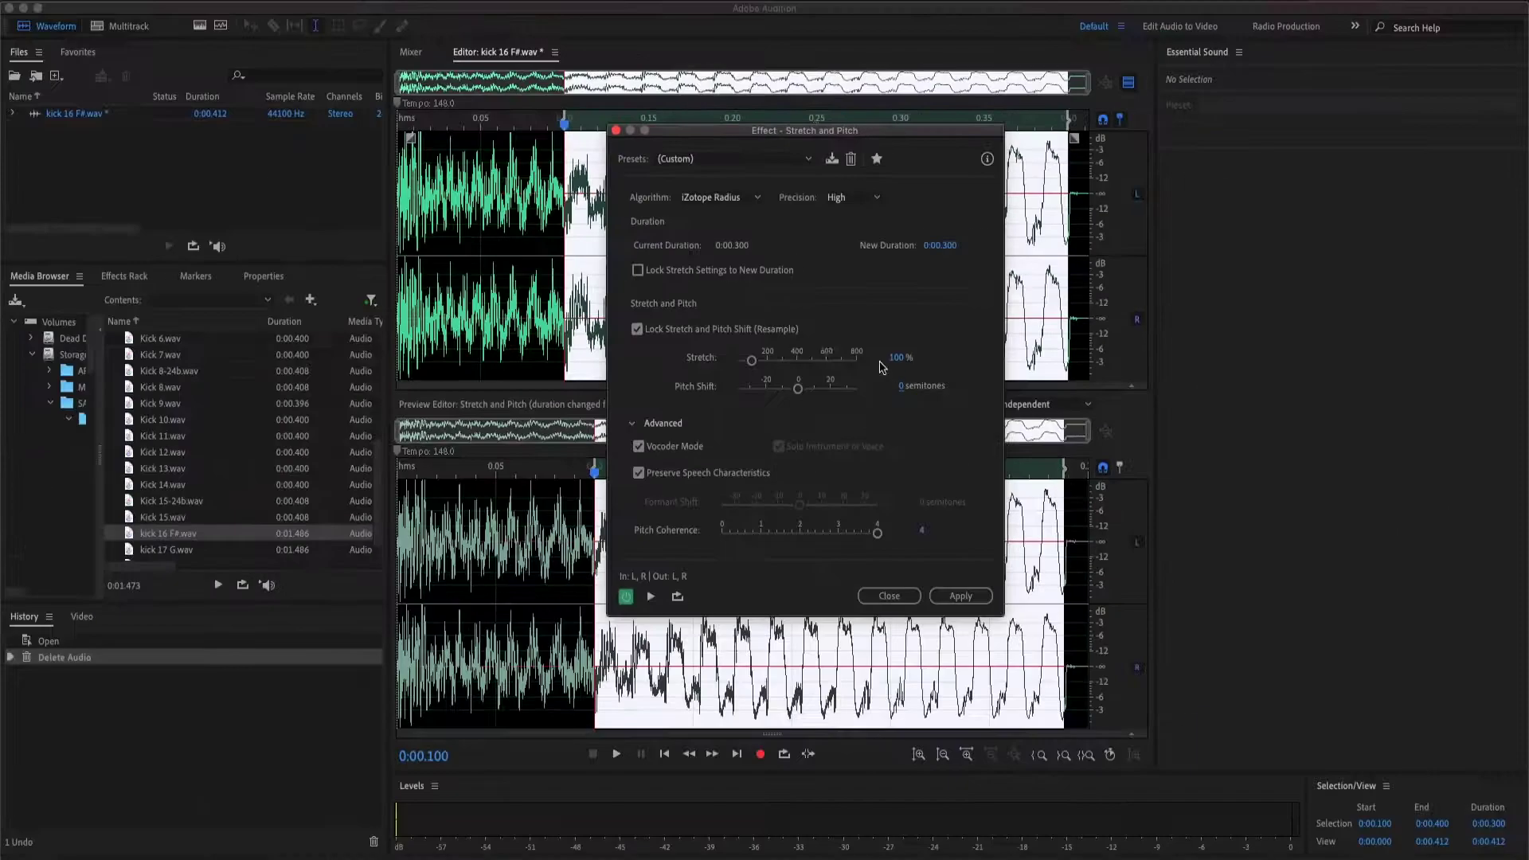
left_click(514, 387)
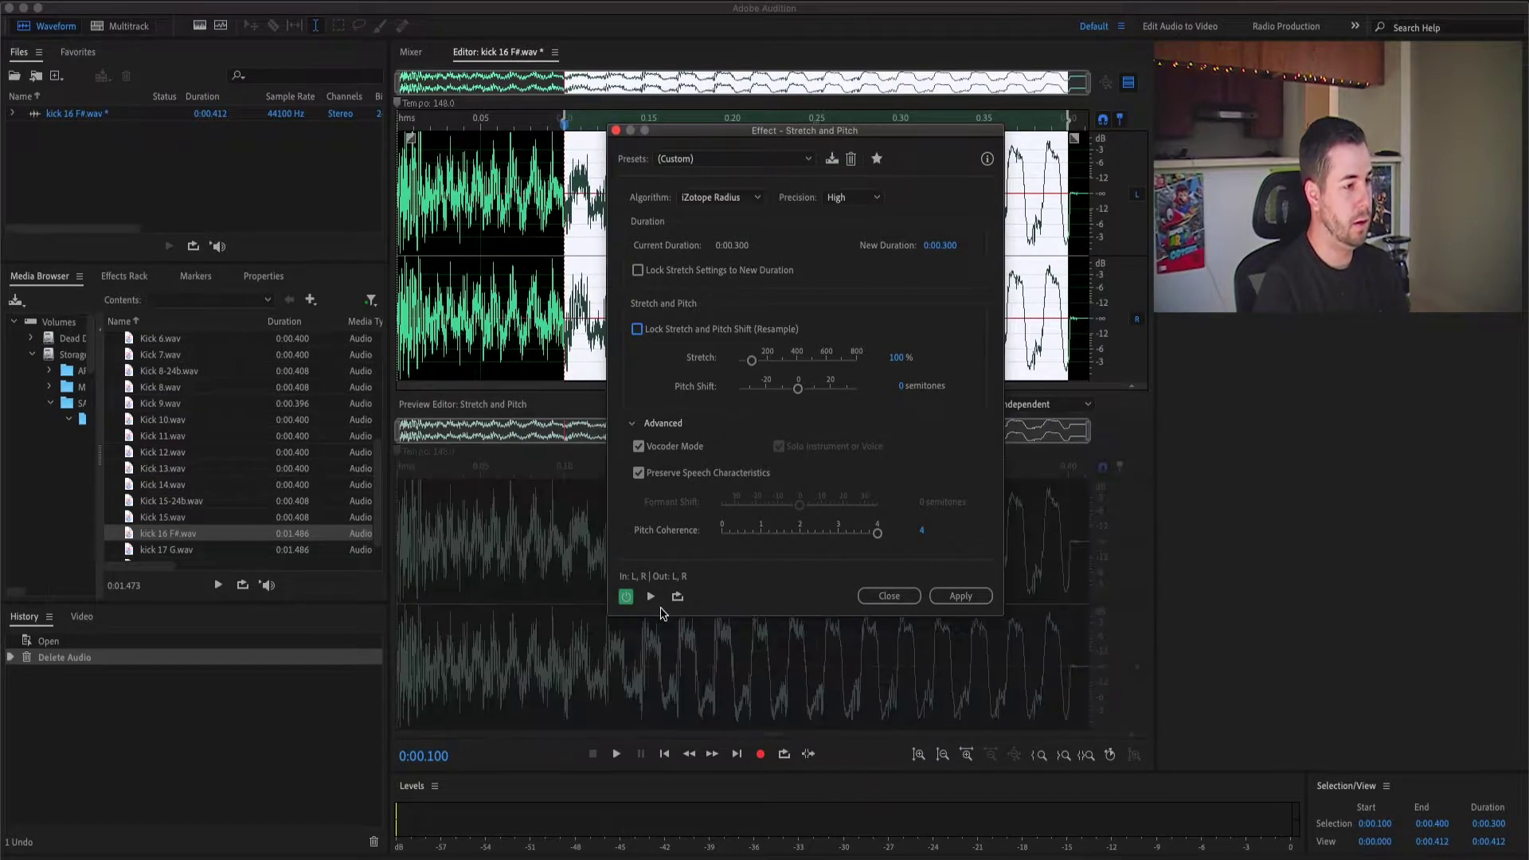
left_click(651, 597)
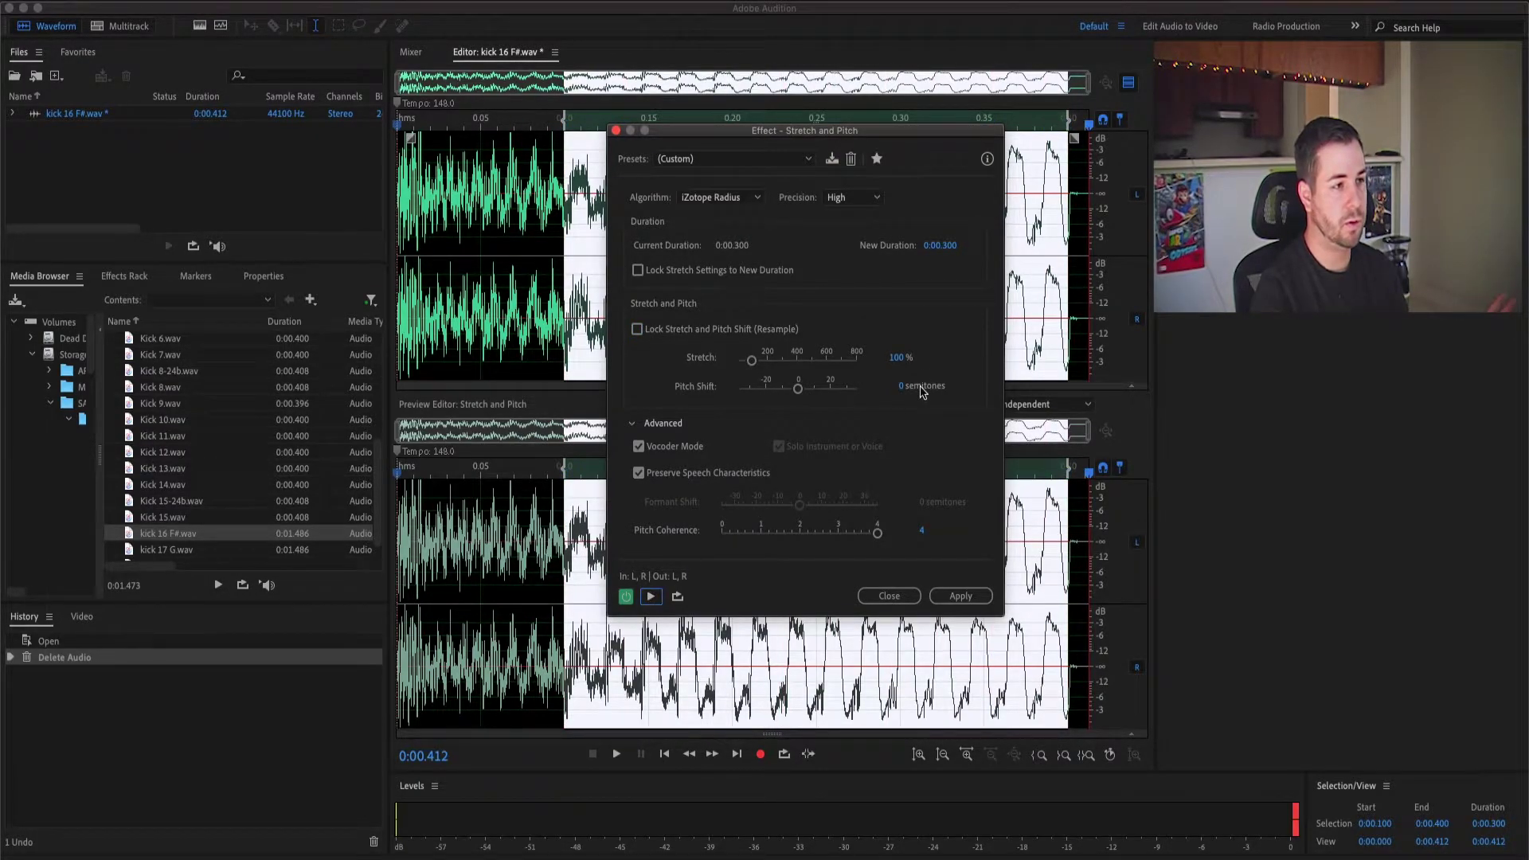
Set Pitch Shift to -1 semitones and preview the tail.
left_click(900, 388)
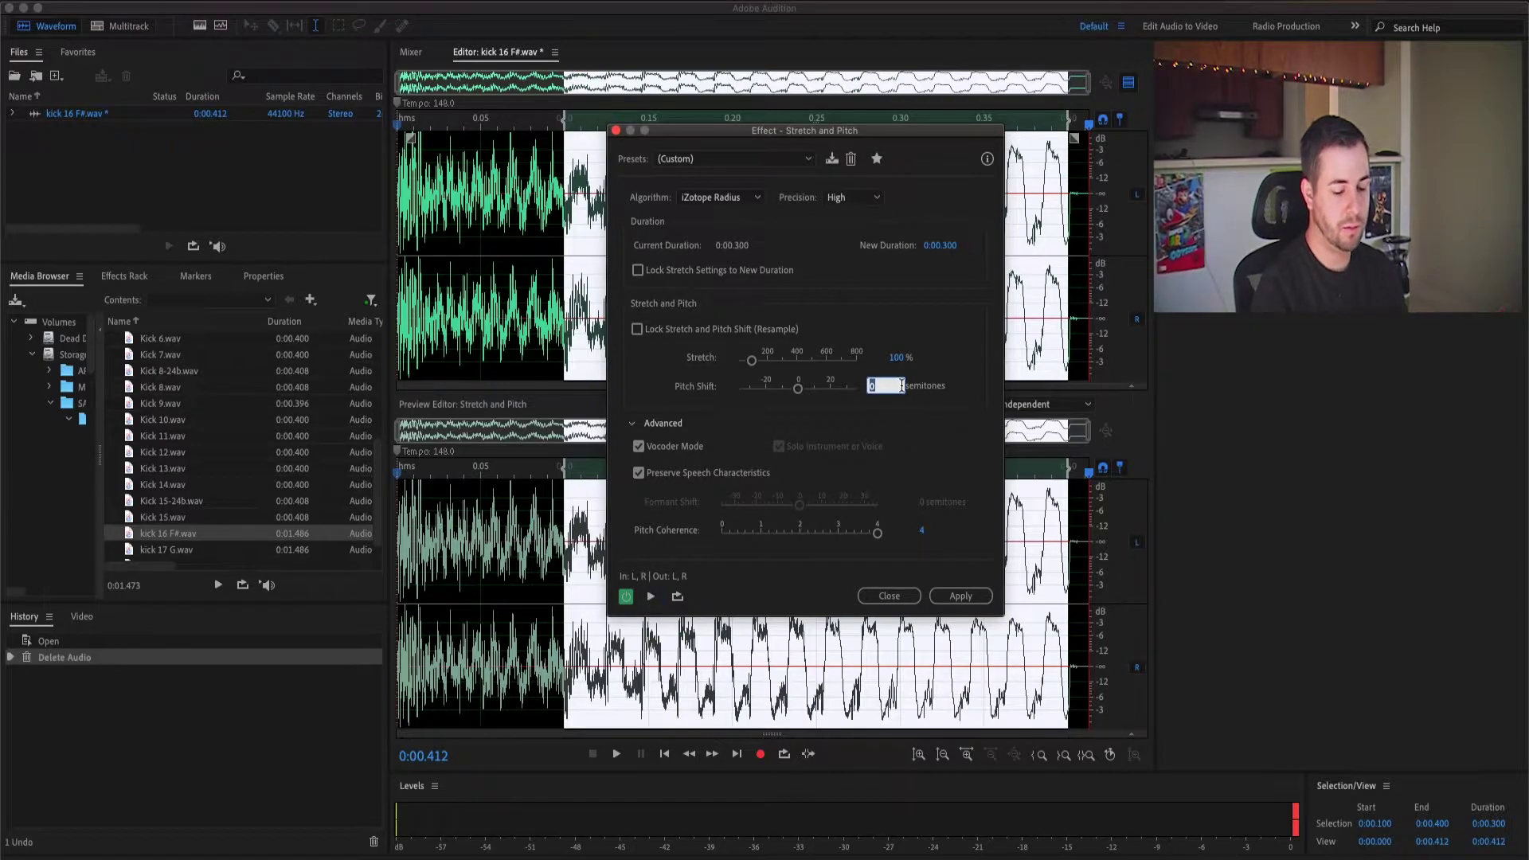
key("Return")
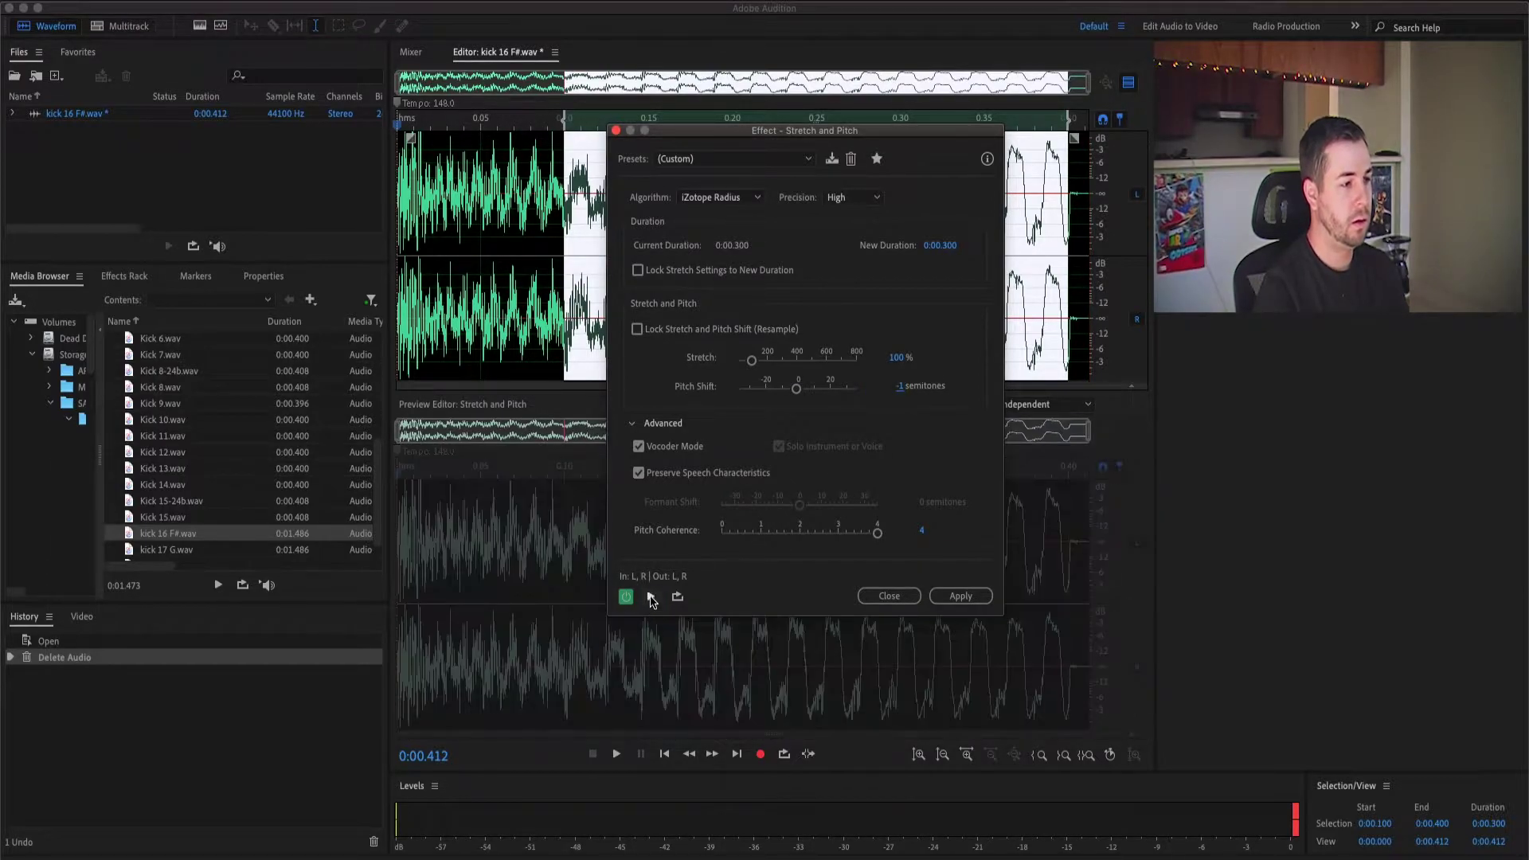
left_click(650, 597)
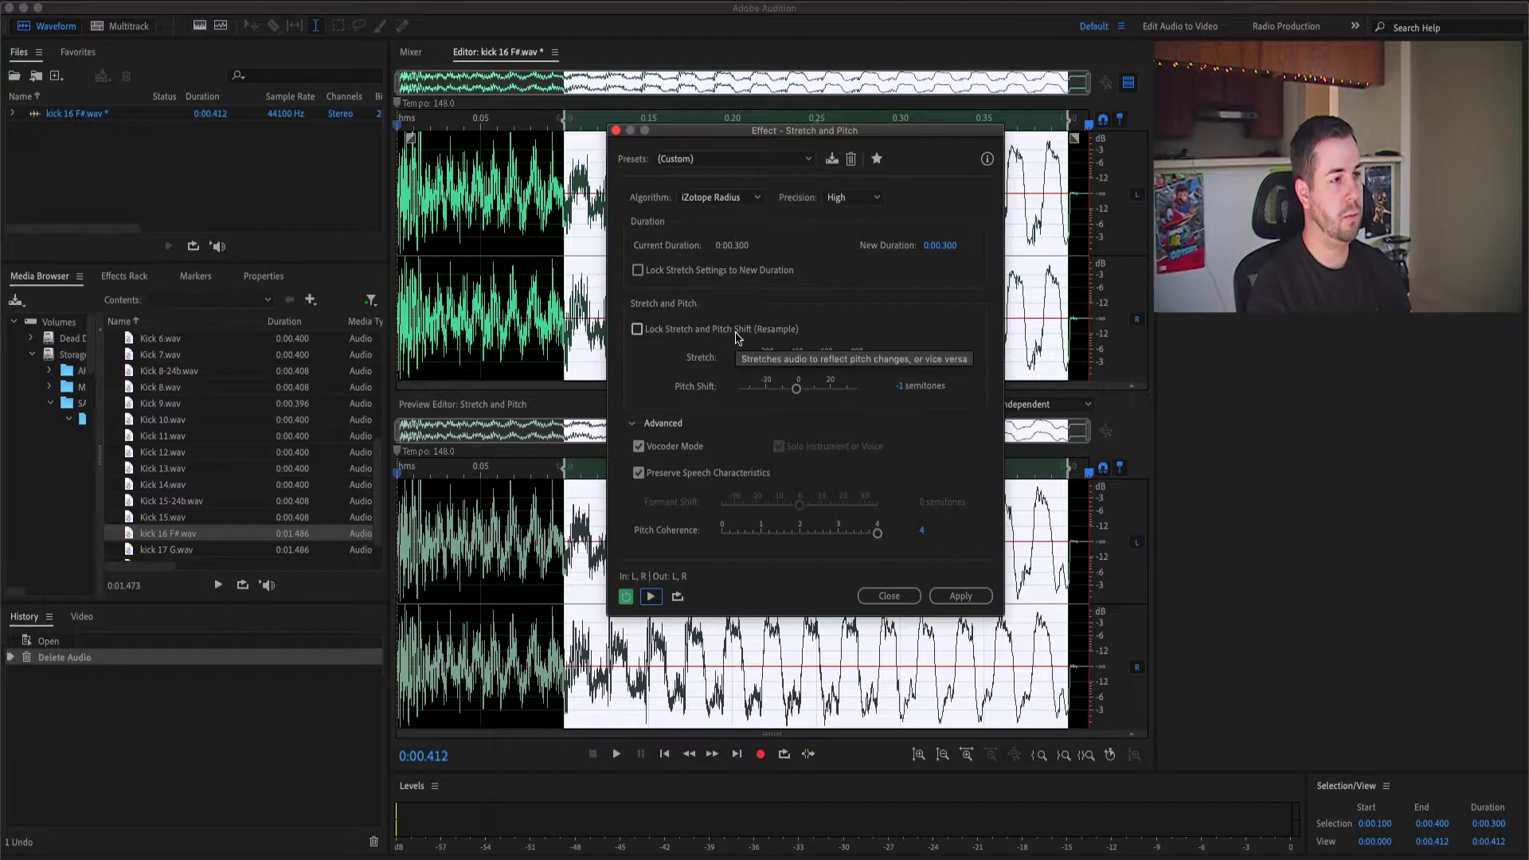
Relock stretch and pitch shift, set -1 semitones, and preview the resampled tail.
left_click(637, 330)
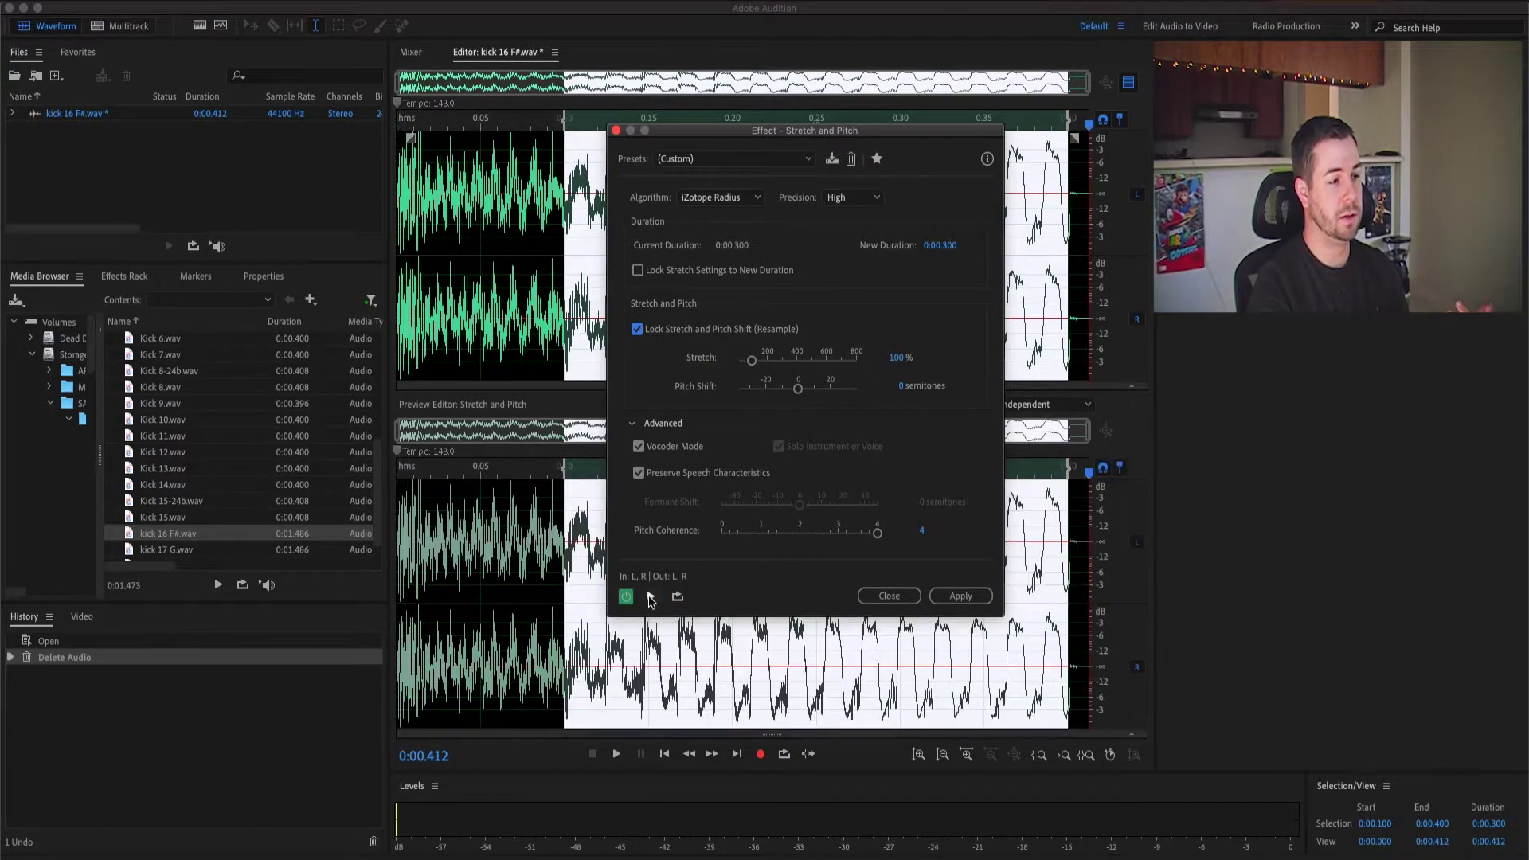
left_click(651, 597)
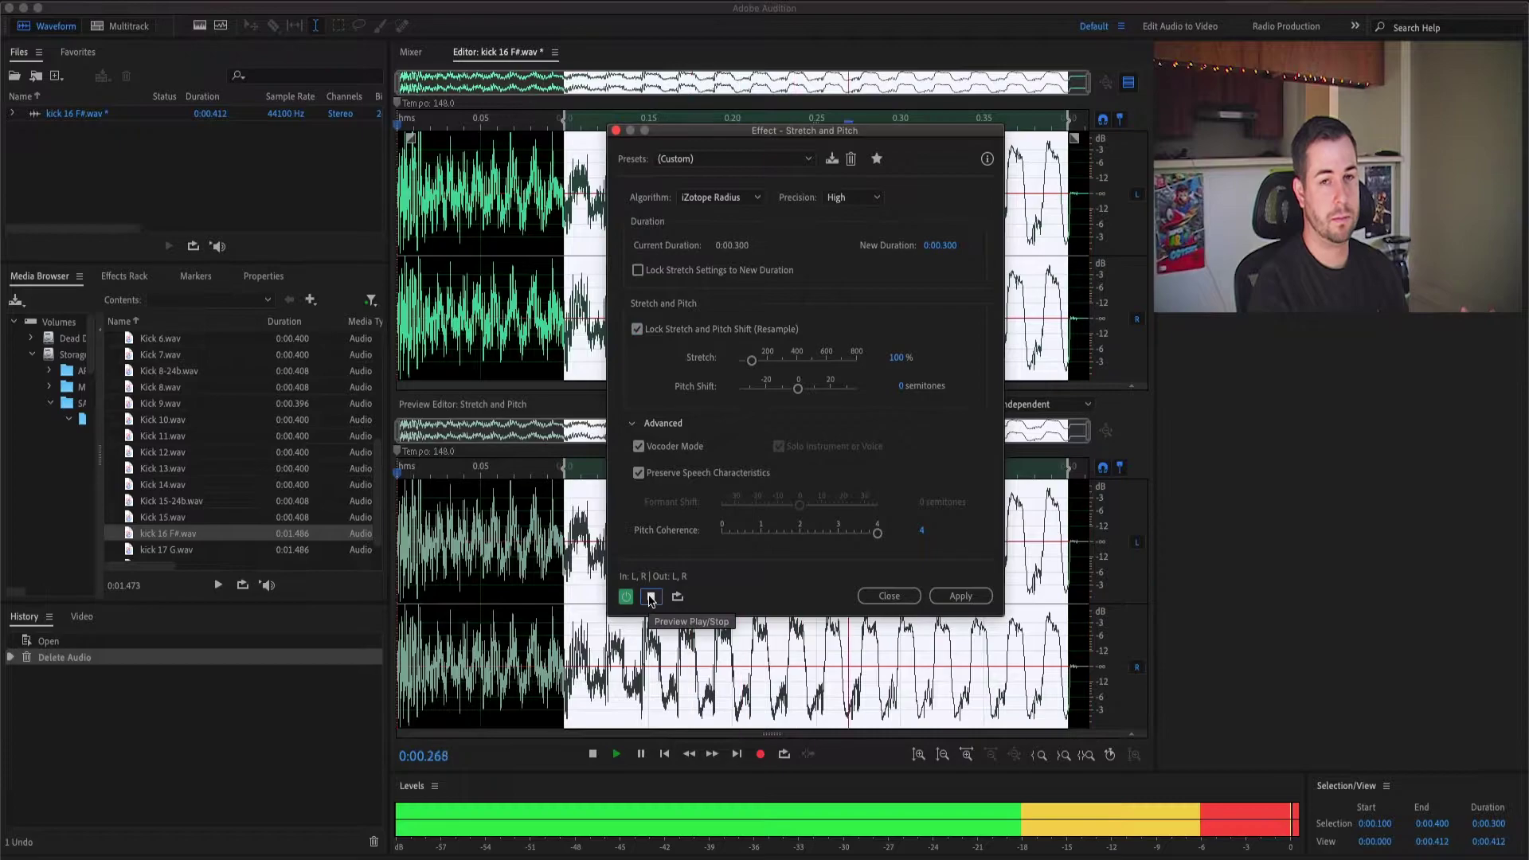
left_click(899, 384)
type("-1")
key("Return")
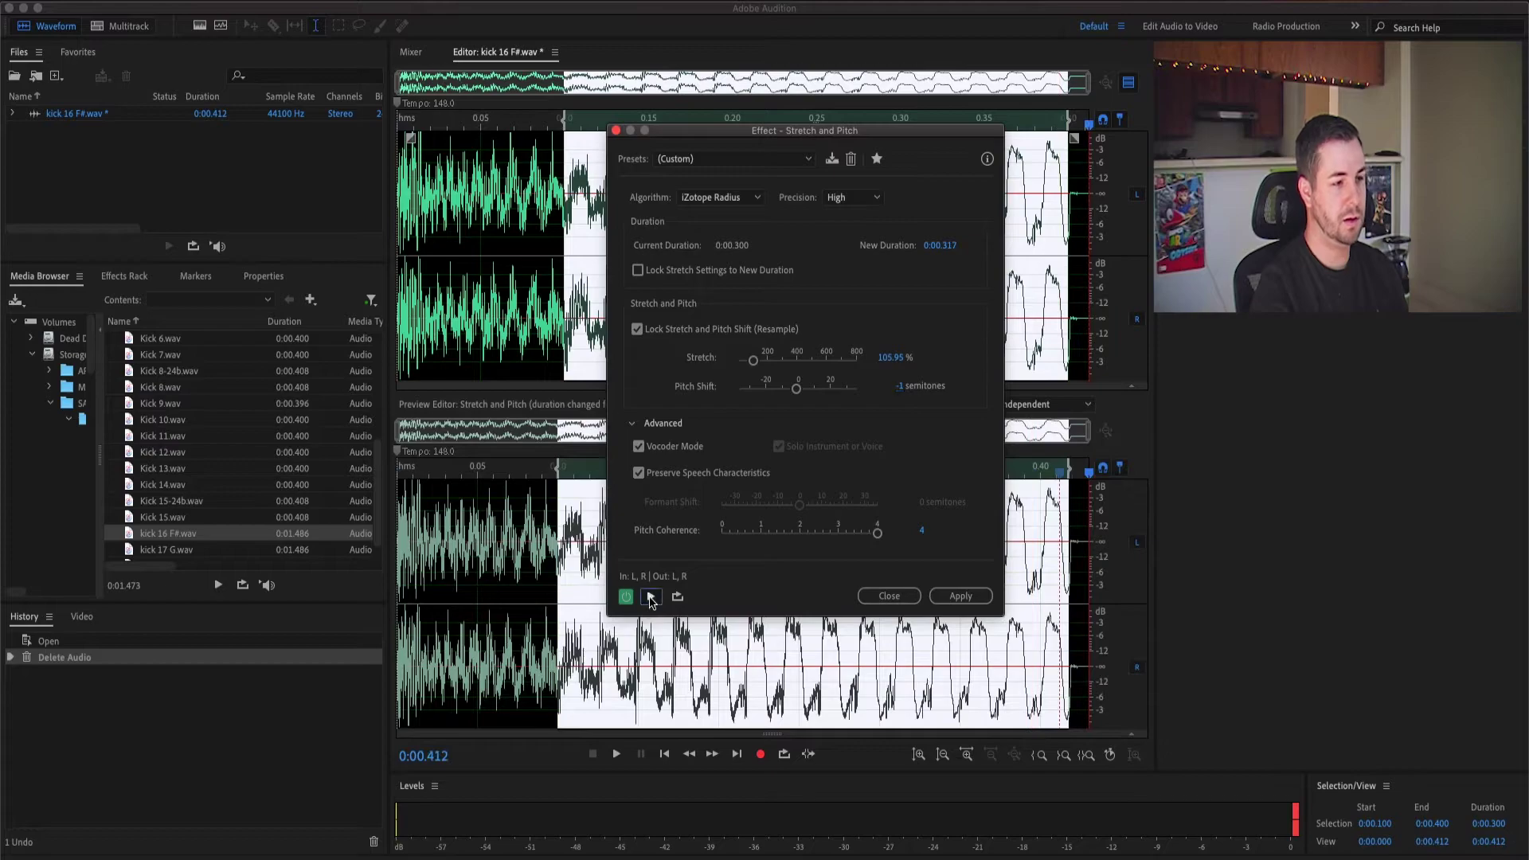
left_click(651, 598)
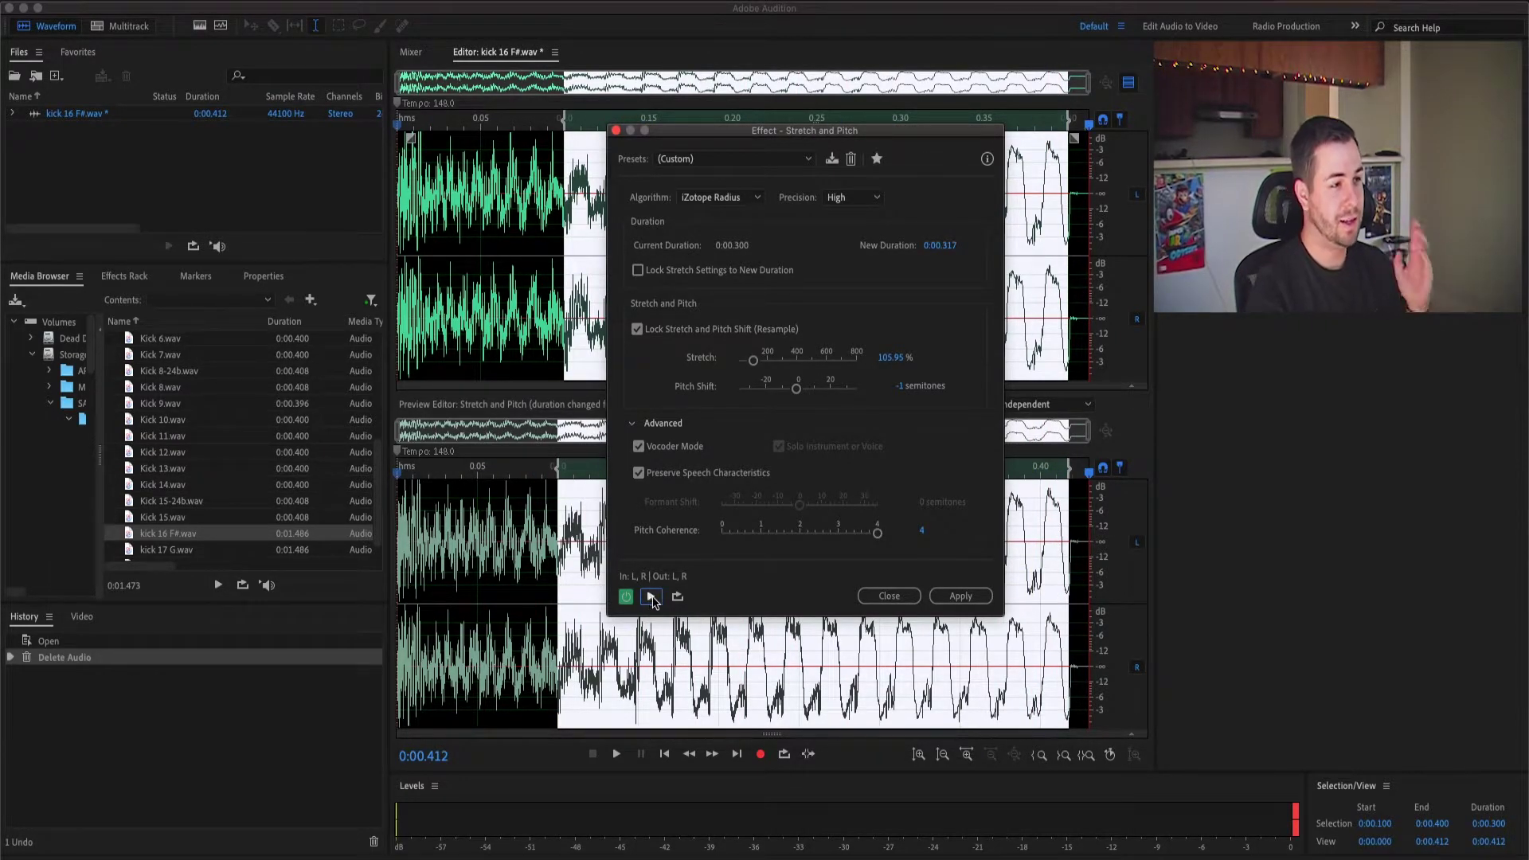
Try a pitch shift of 4 semitones and preview it.
left_click(897, 383)
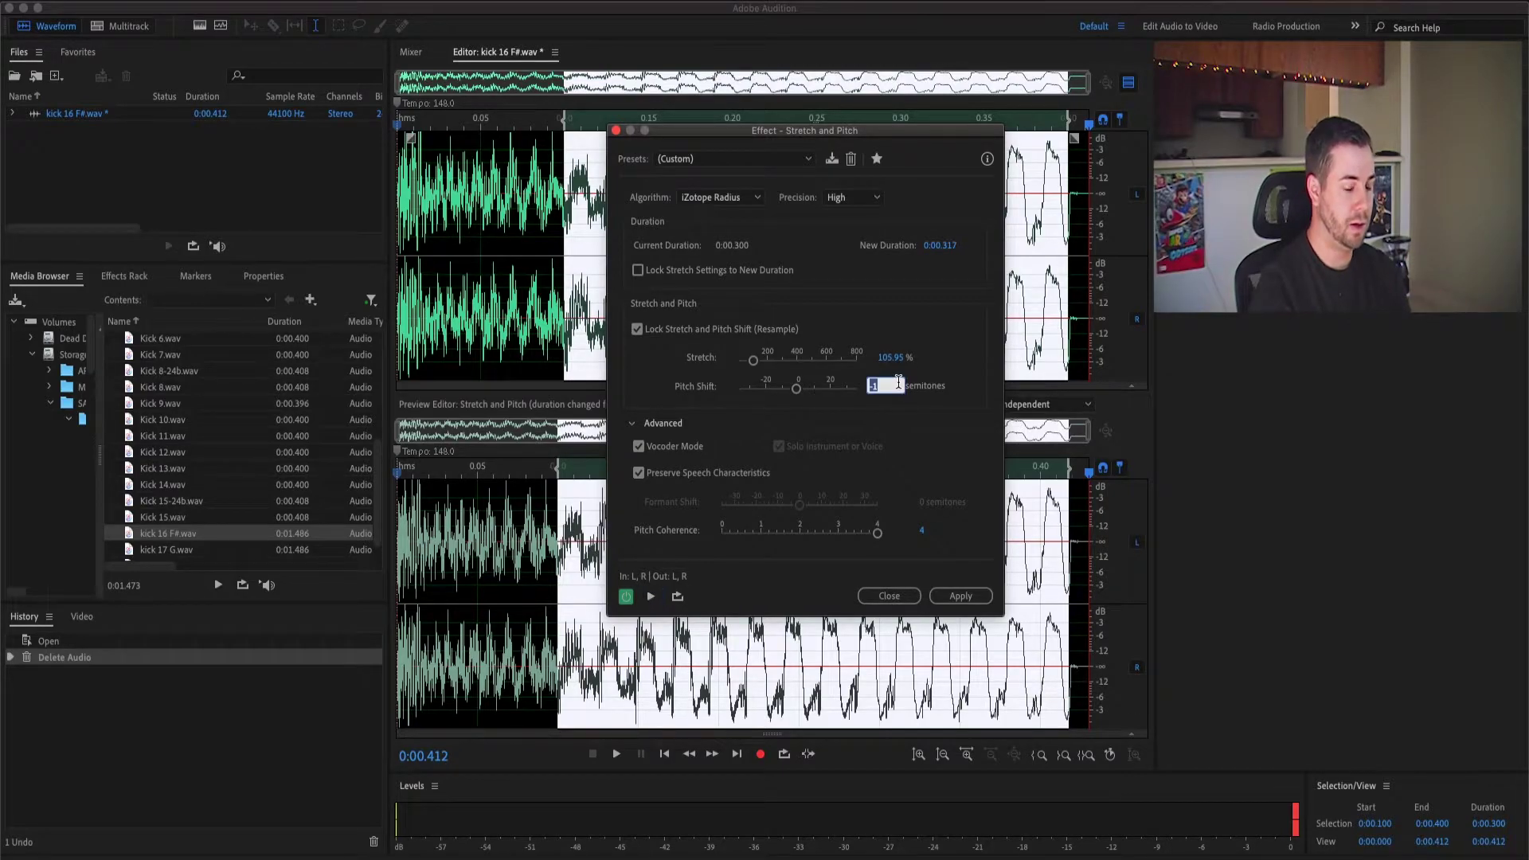
type("4")
key("Return")
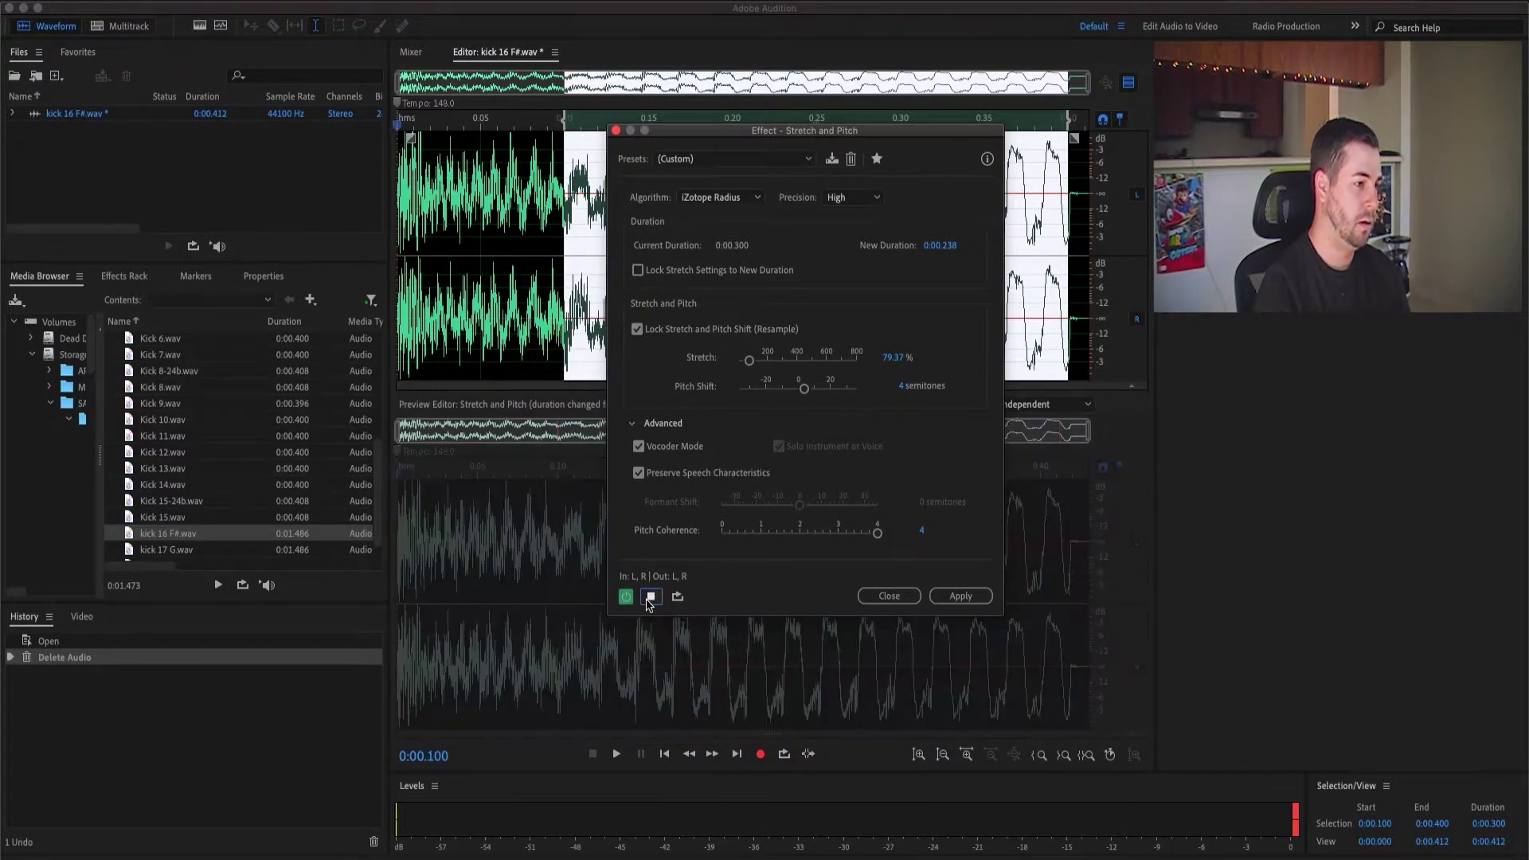
left_click(651, 597)
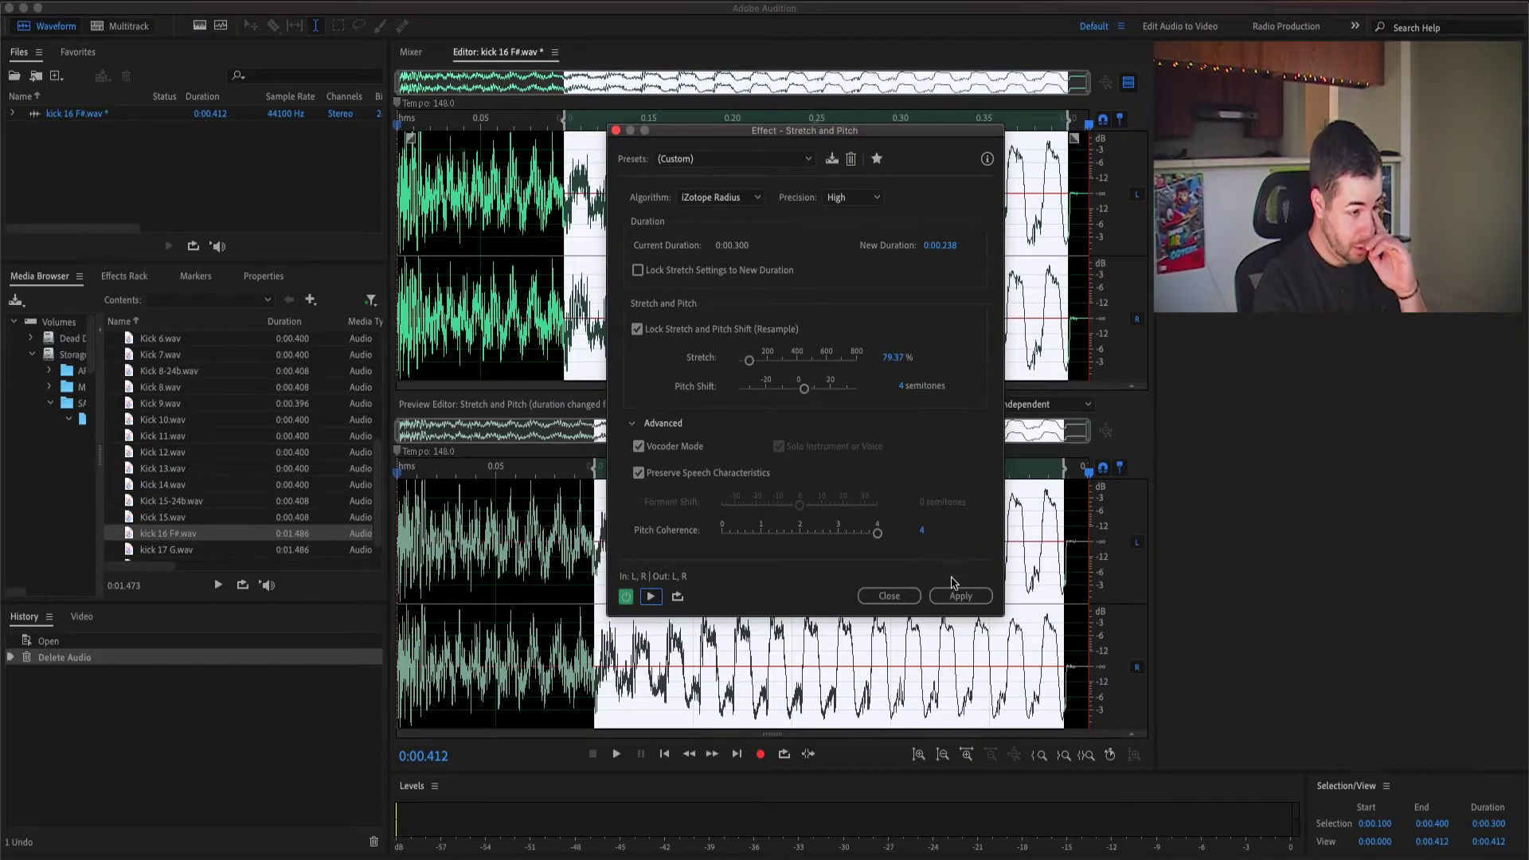
Return Pitch Shift to -1 semitone, apply it, and play back the 0.429 s kick.
left_click(903, 390)
key("BackSpace")
key("Return")
key("space")
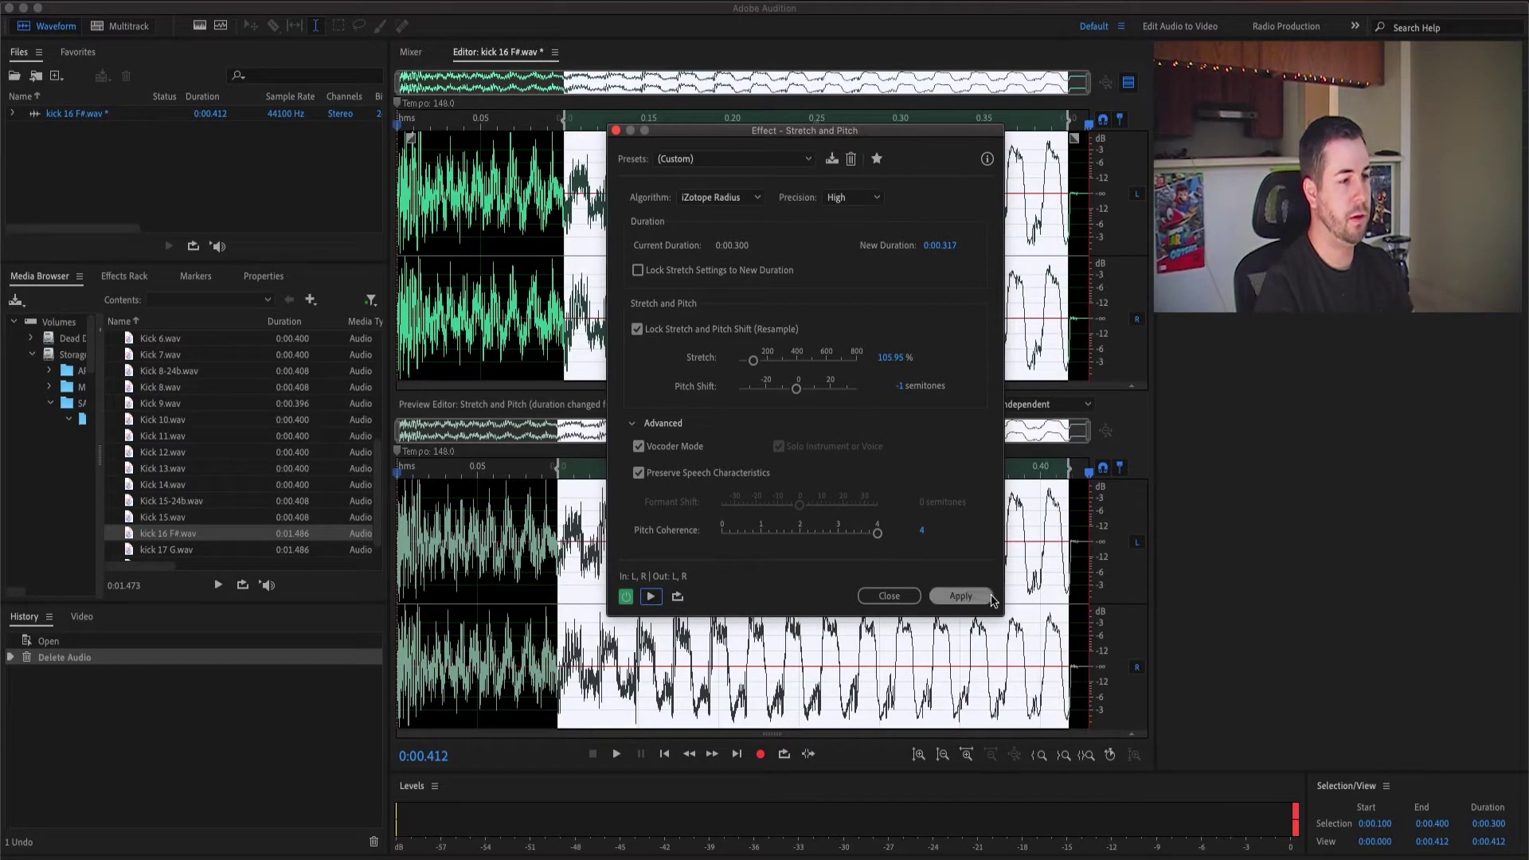
left_click(990, 597)
key("space")
key("space")
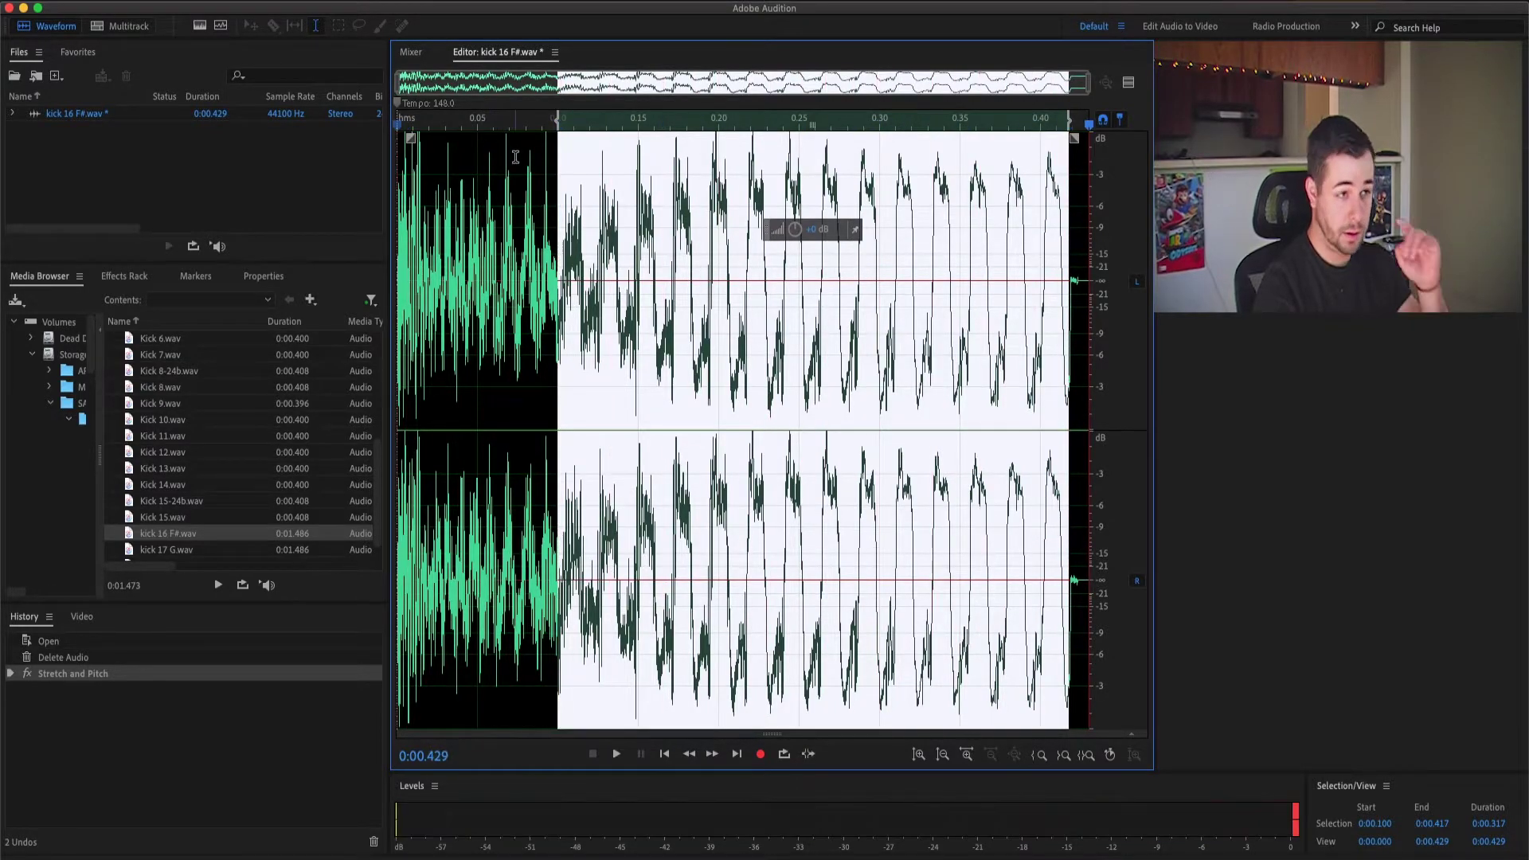
Check the File > Export options, then quit Audition from the Audition menu.
left_click(176, 1)
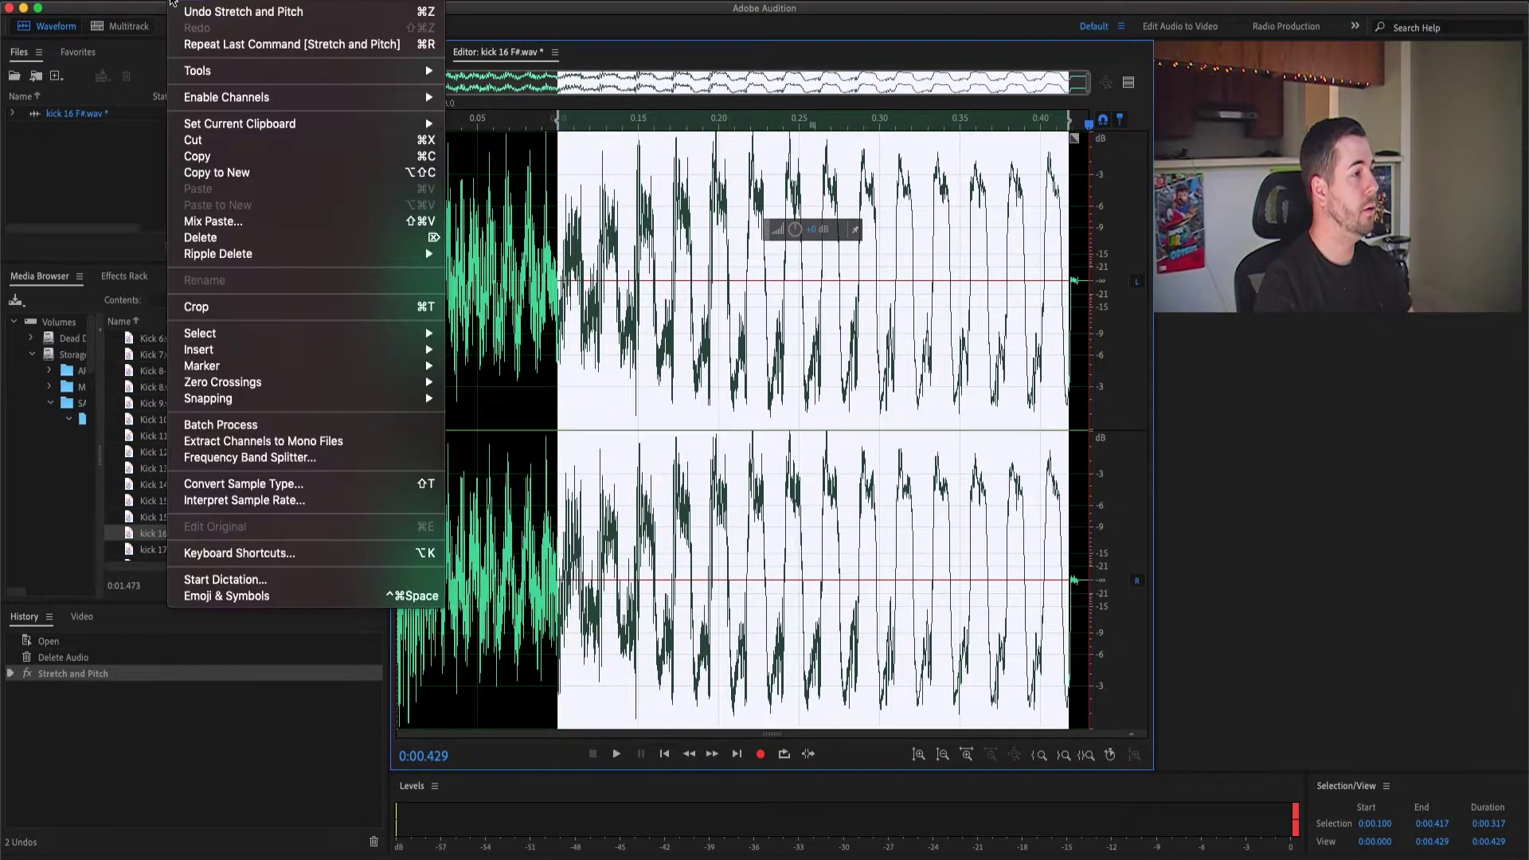
mouse_move(330, 296)
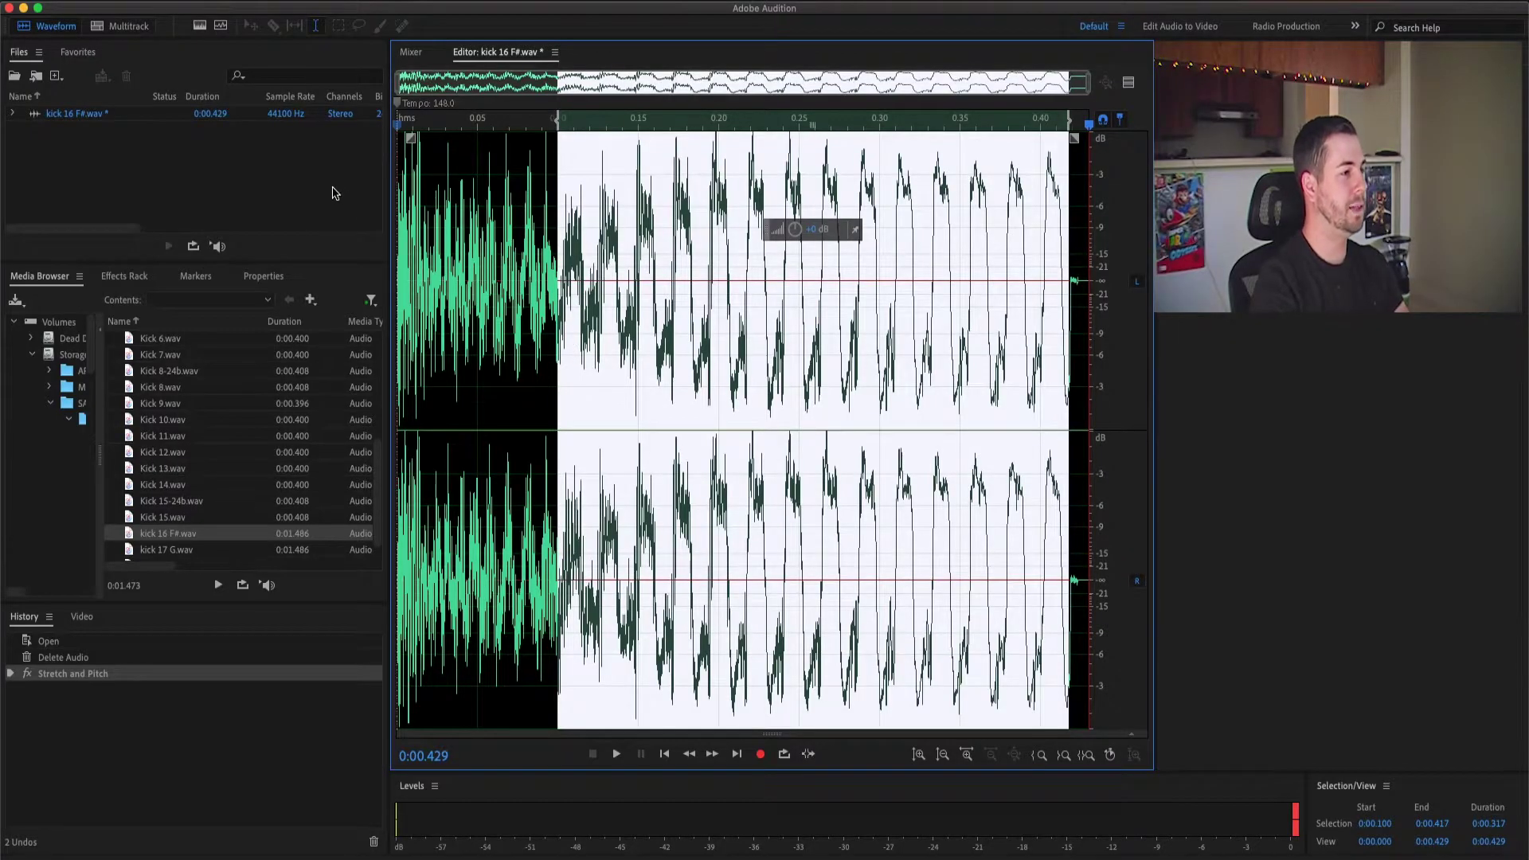
left_click(125, 8)
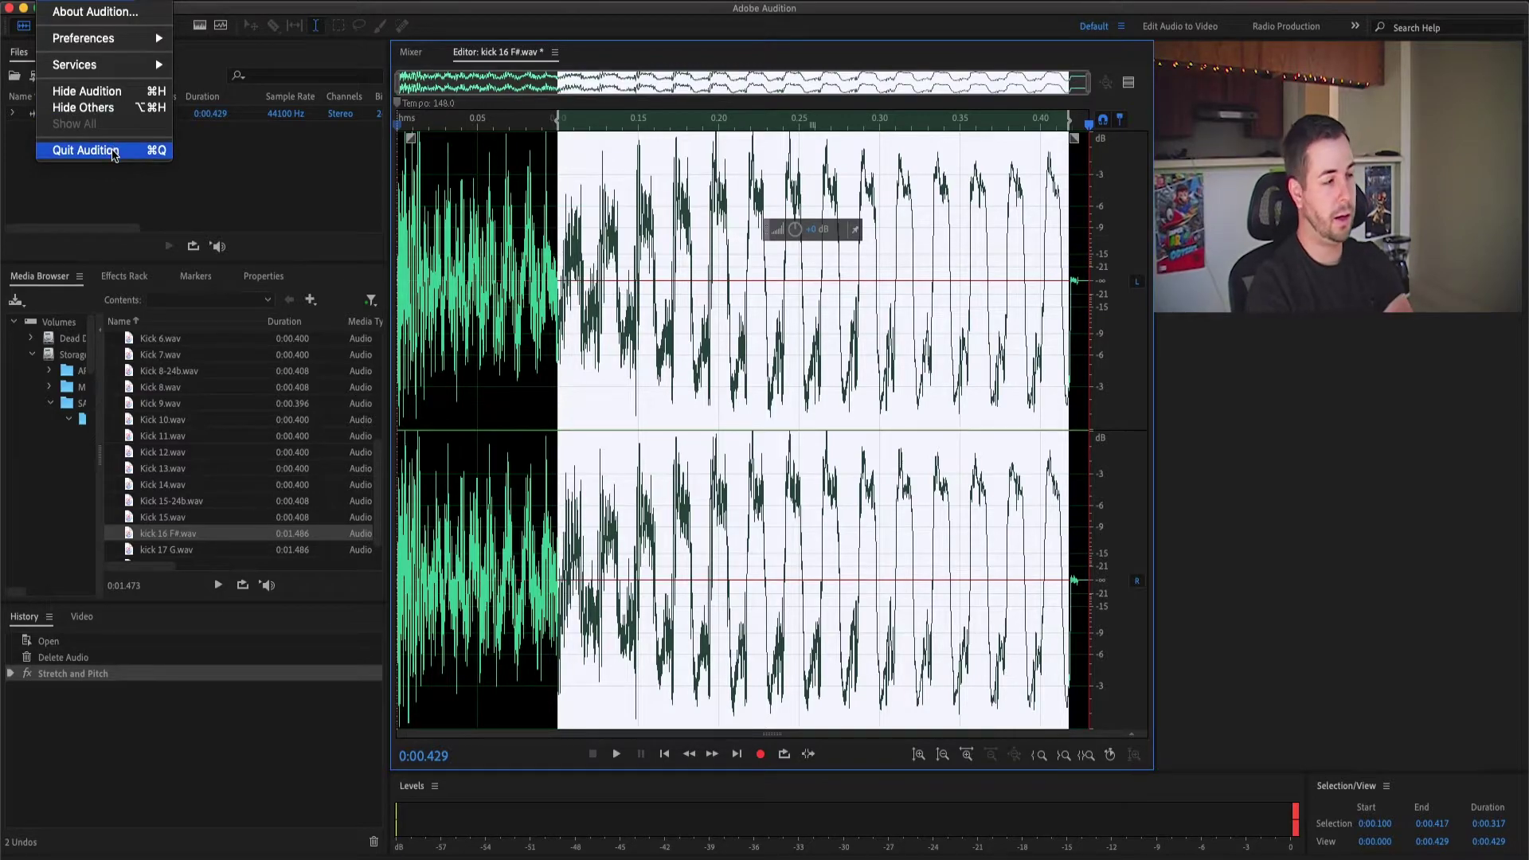
left_click(114, 151)
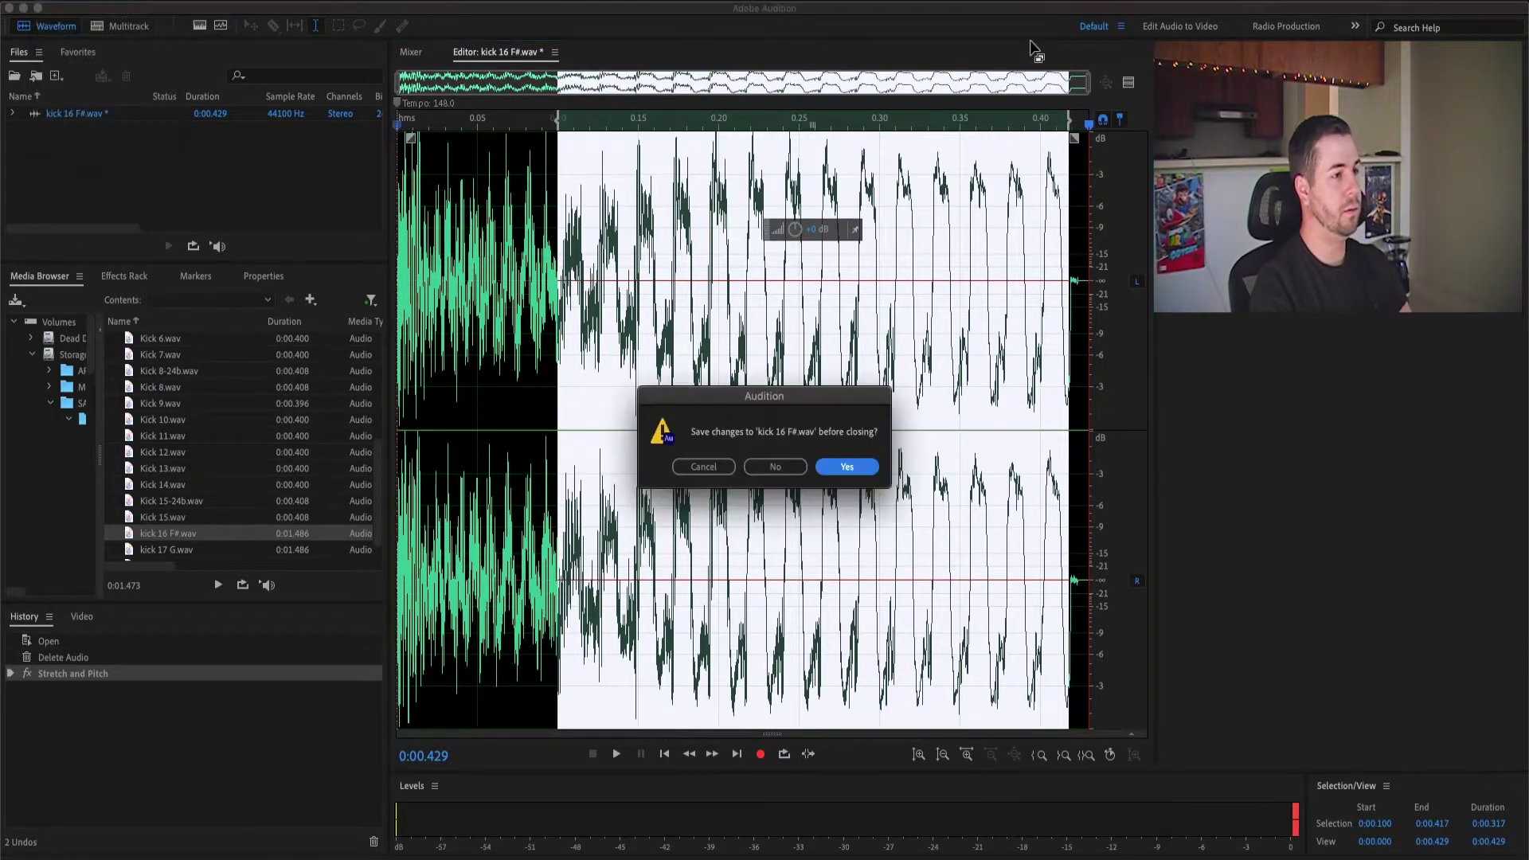
Skip saving, Quick Look kick 16 A, Ab and B in Finder, then switch to Logic Pro.
left_click(776, 466)
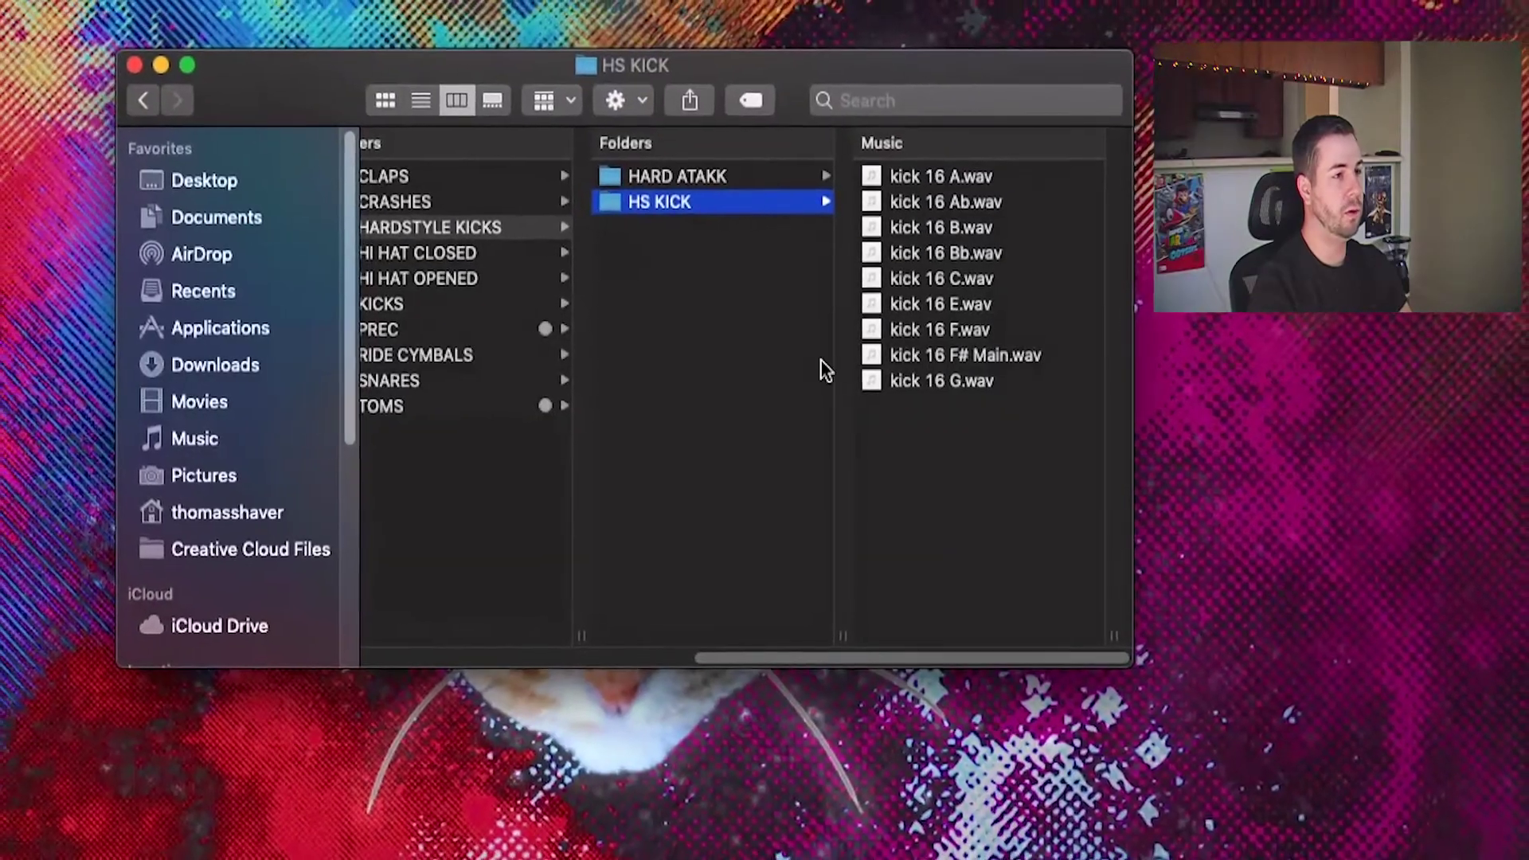
left_click(935, 186)
key("space")
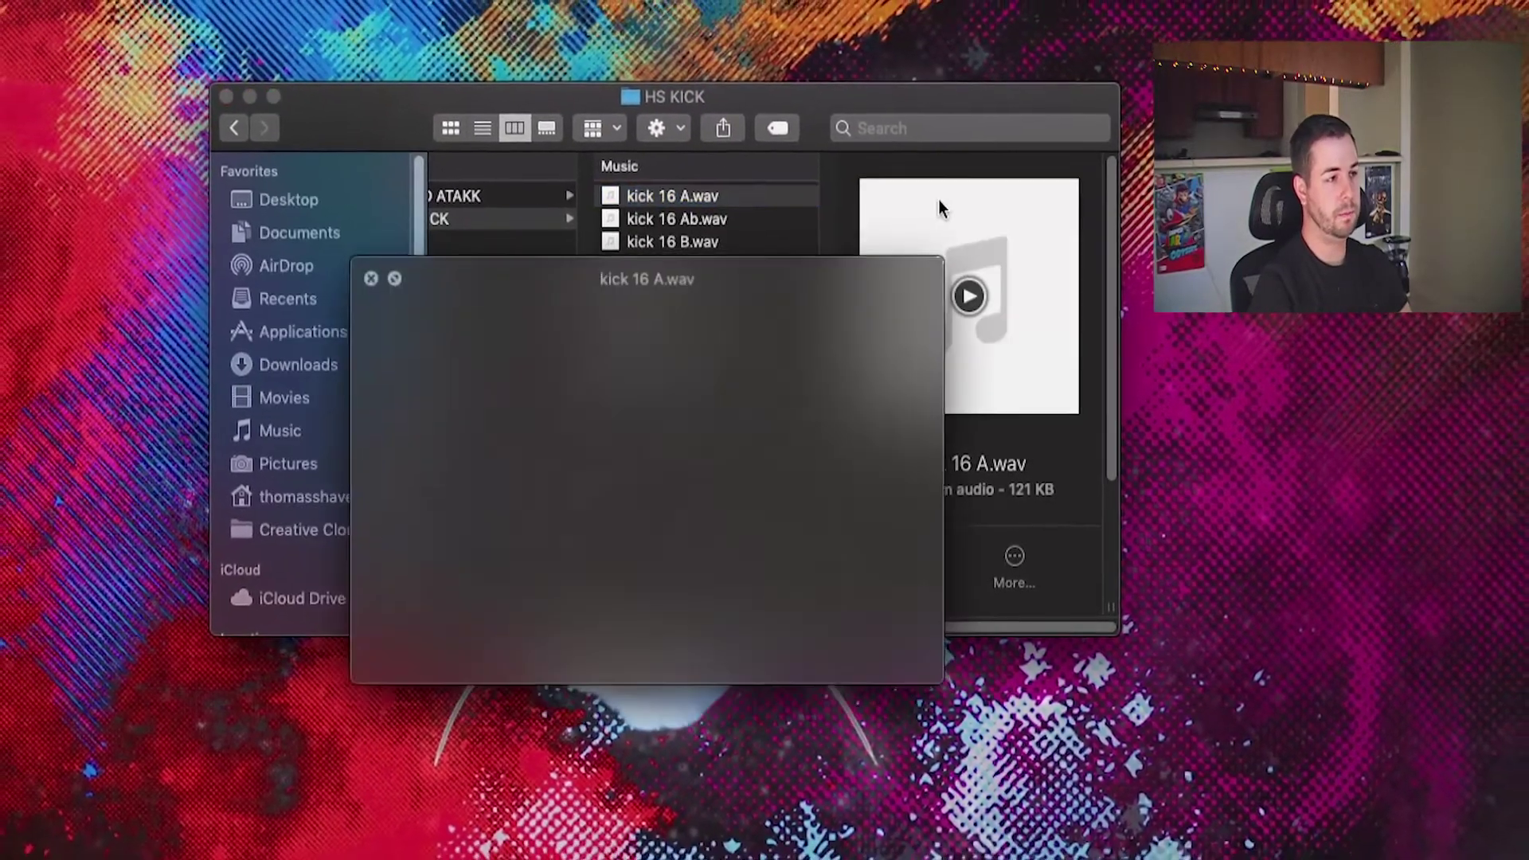
key("Down")
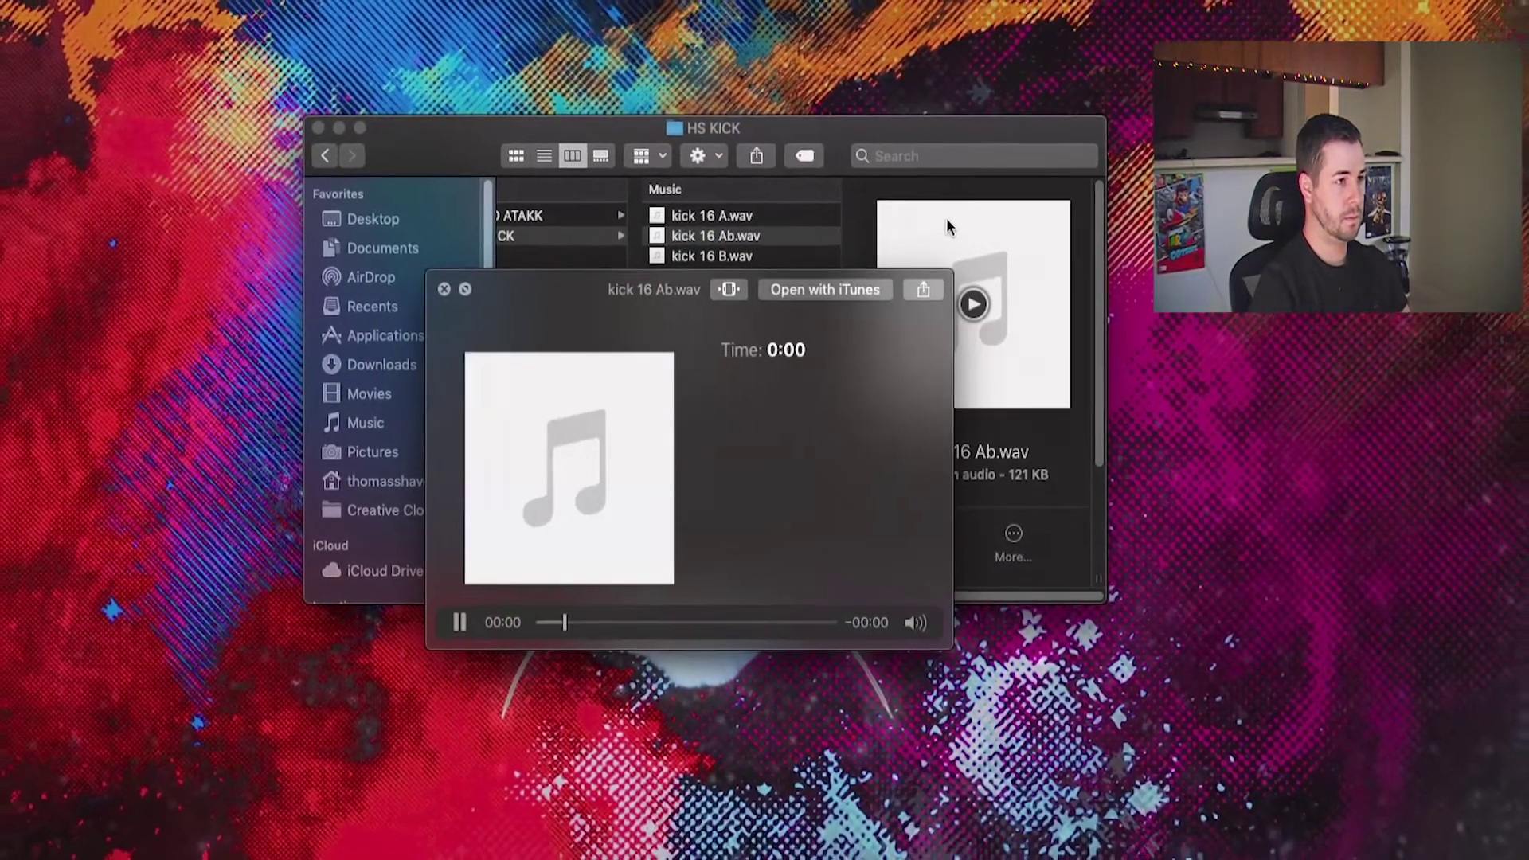
key("Down")
key("space")
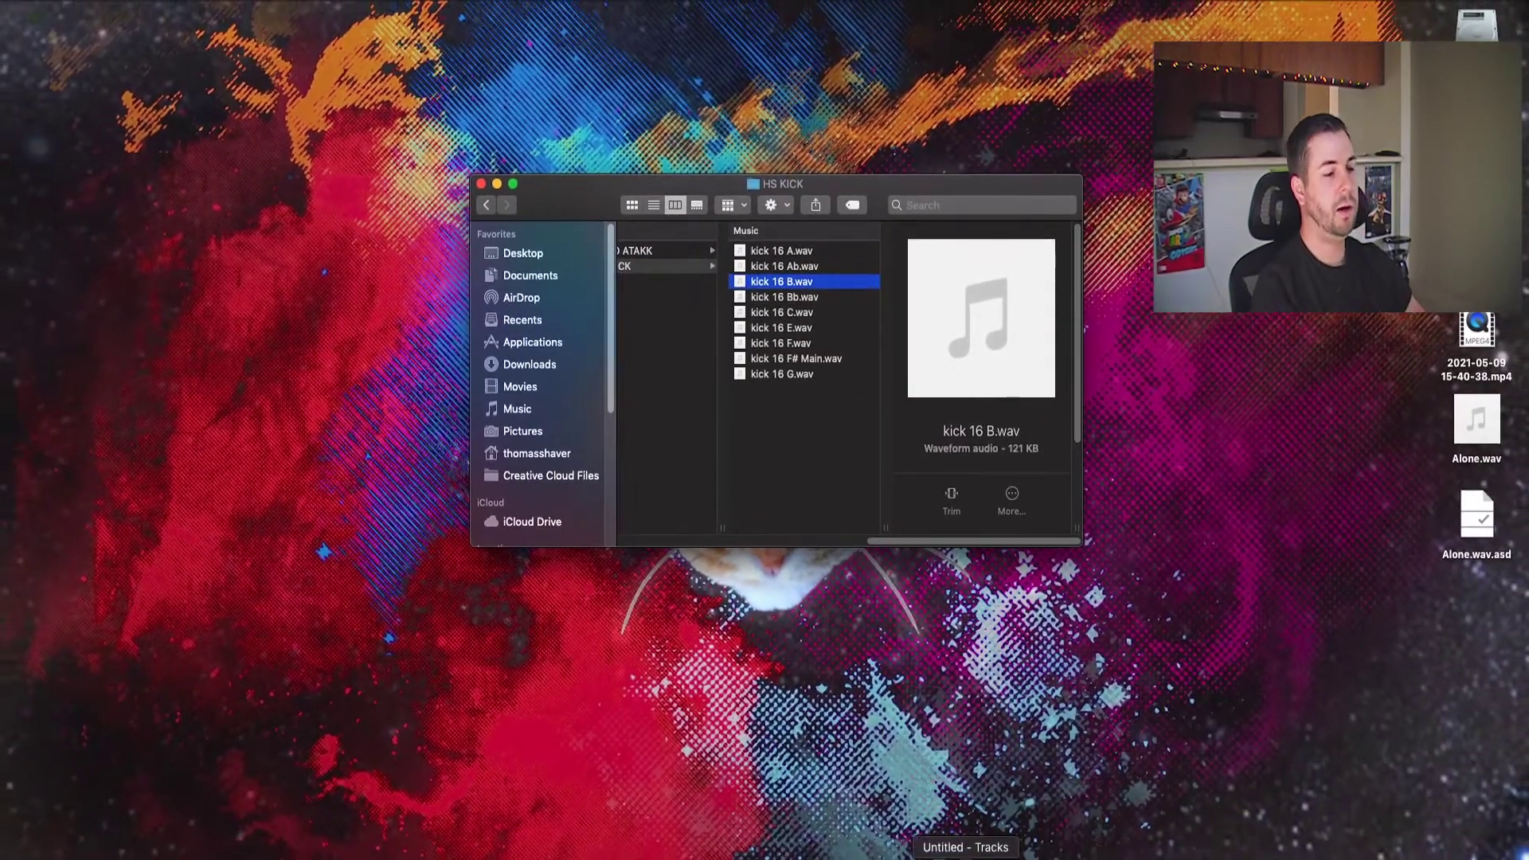
left_click(963, 856)
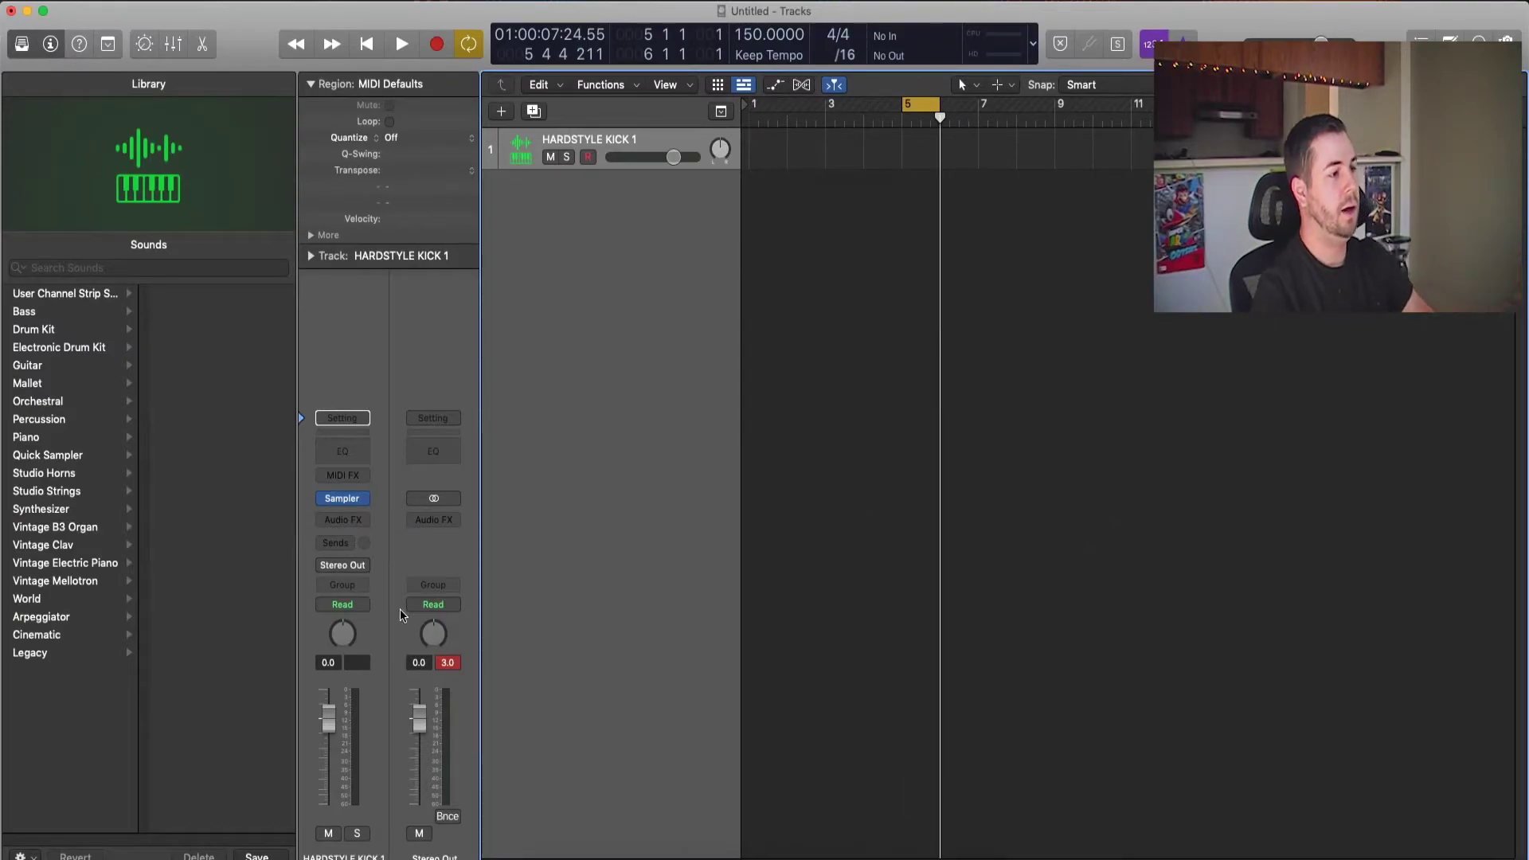
Open the Sampler on HARDSTYLE KICK 1 and remove the F# Main zone's fade-out.
left_click(343, 500)
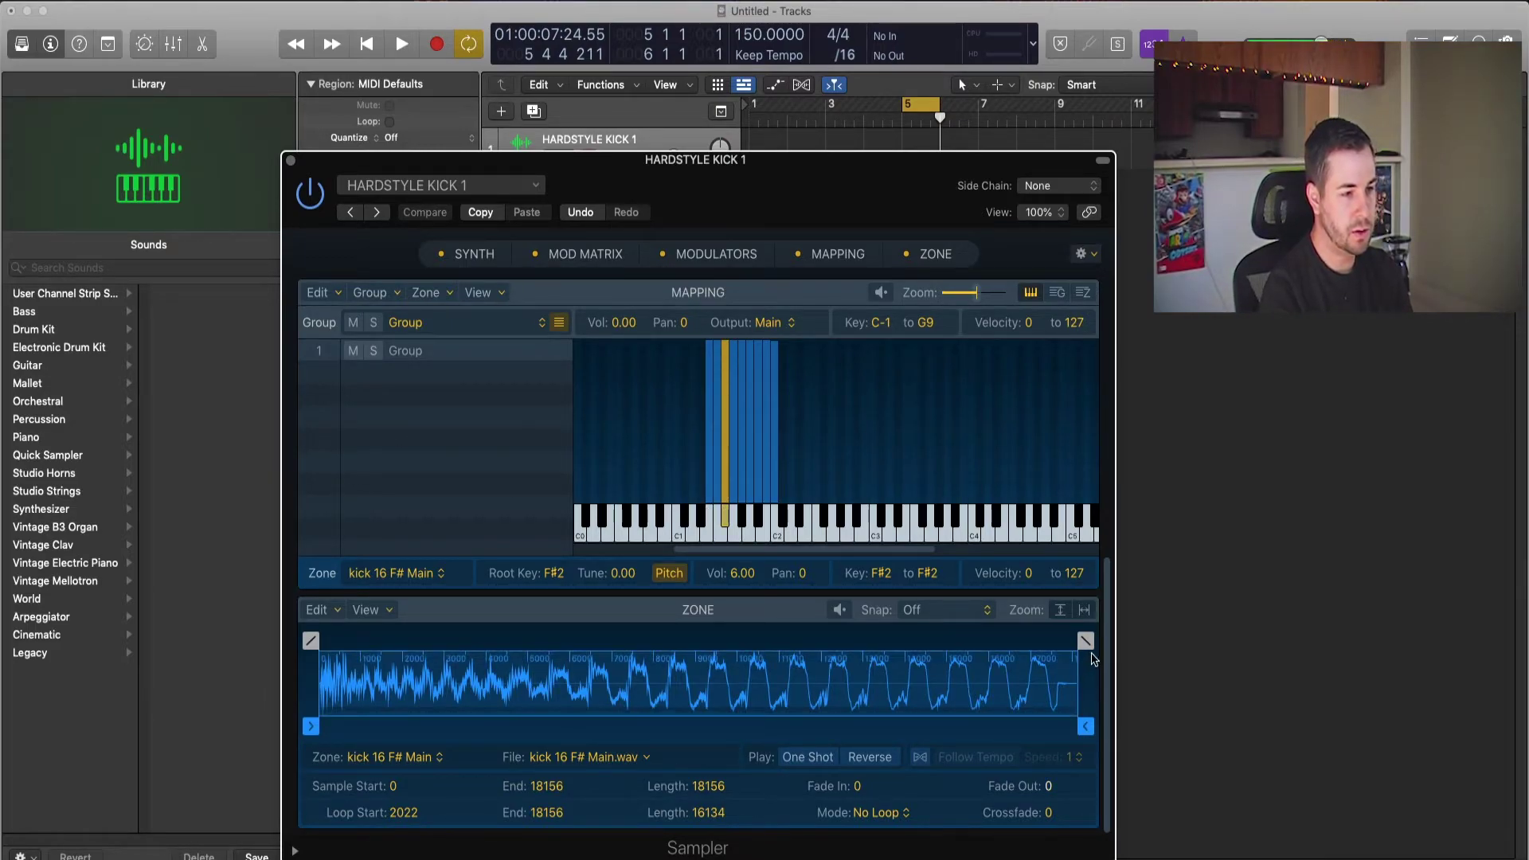
left_click_drag(1060, 649, 1080, 649)
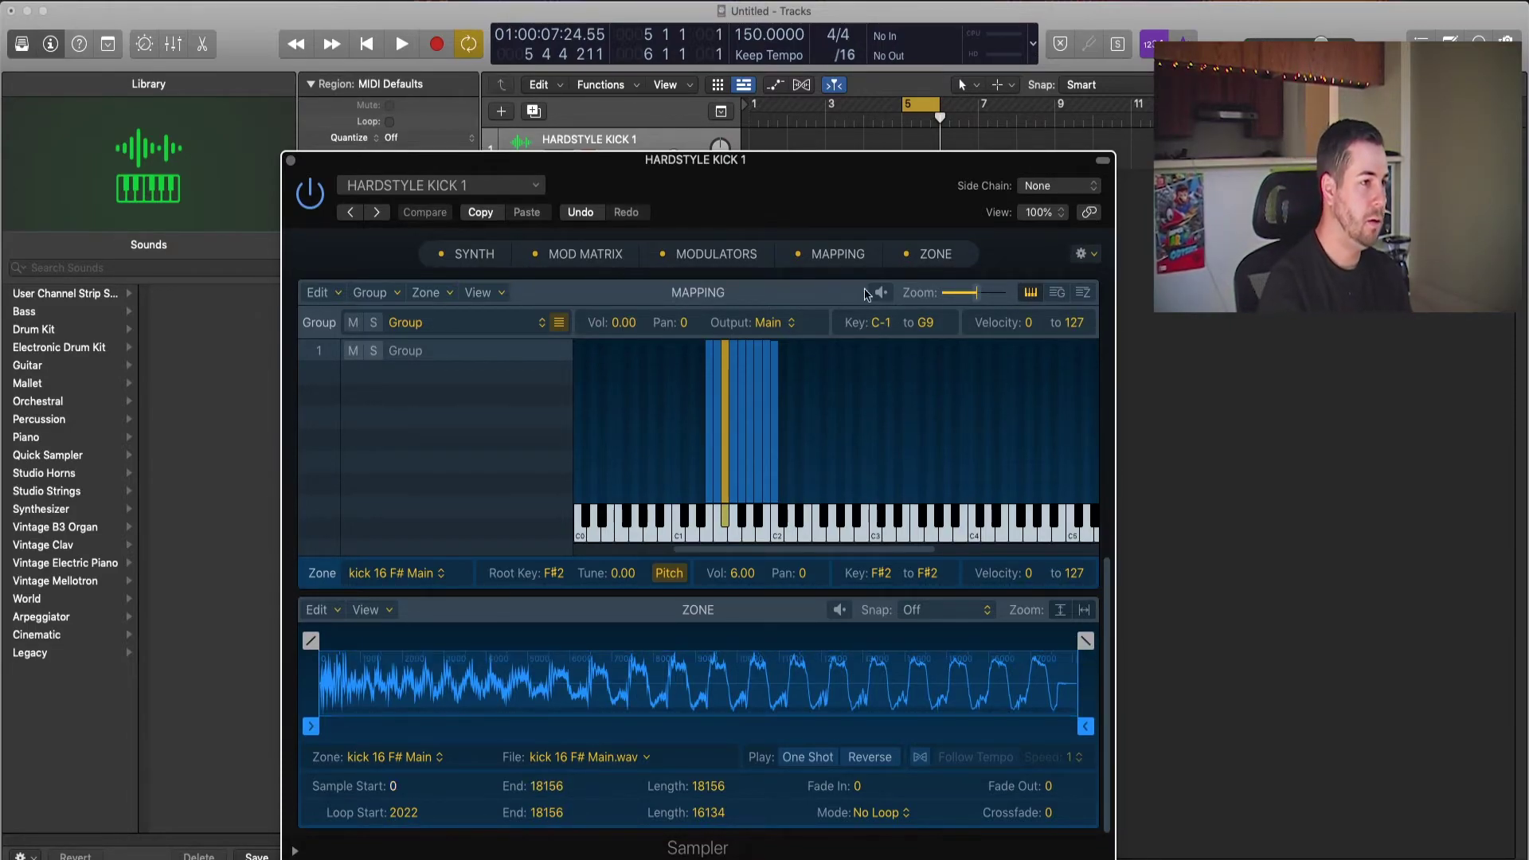
left_click(930, 255)
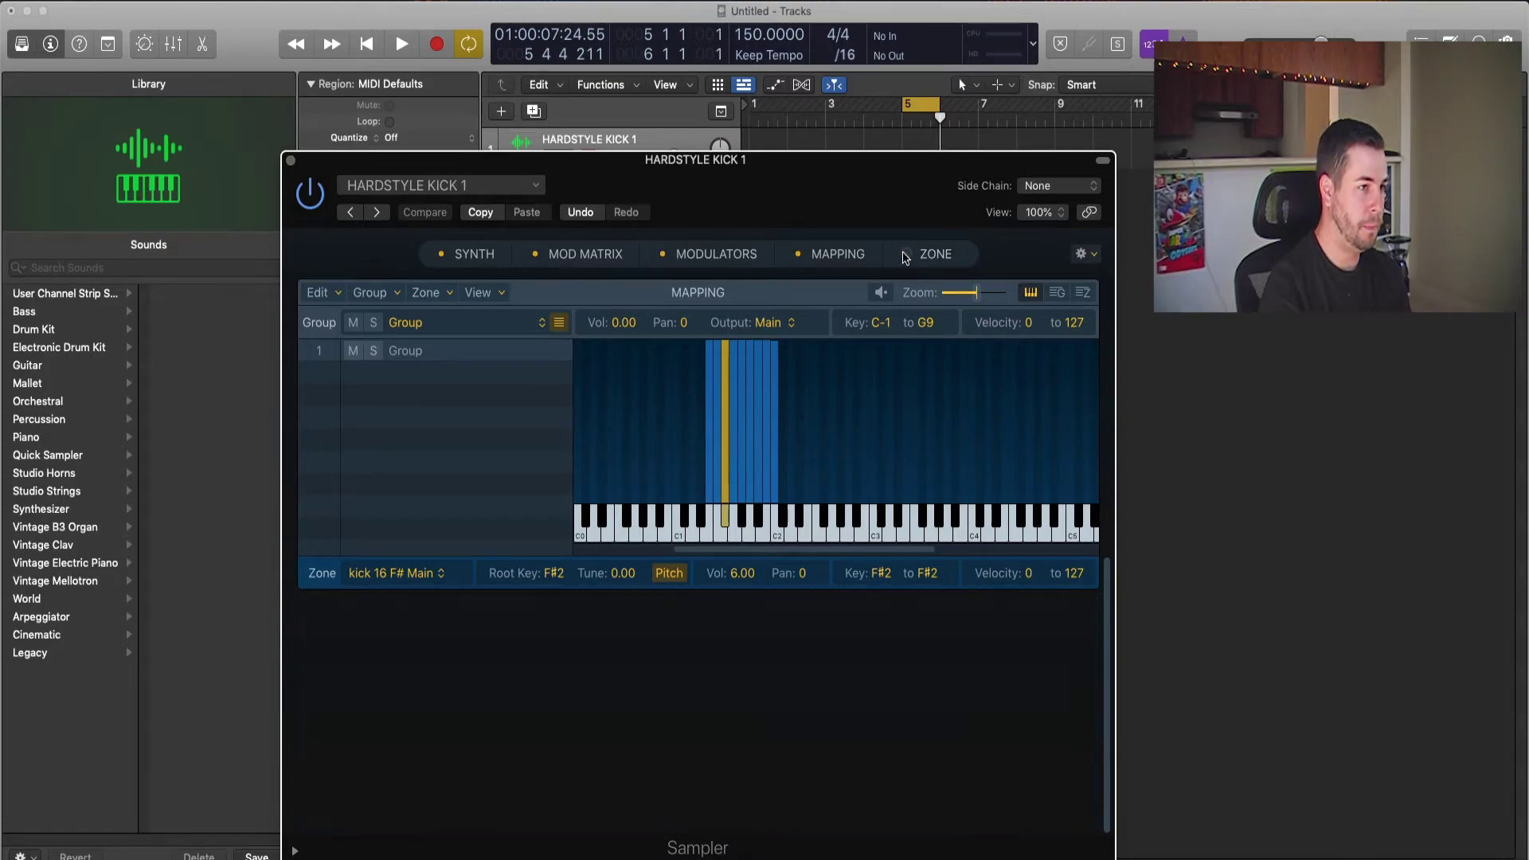
left_click(930, 256)
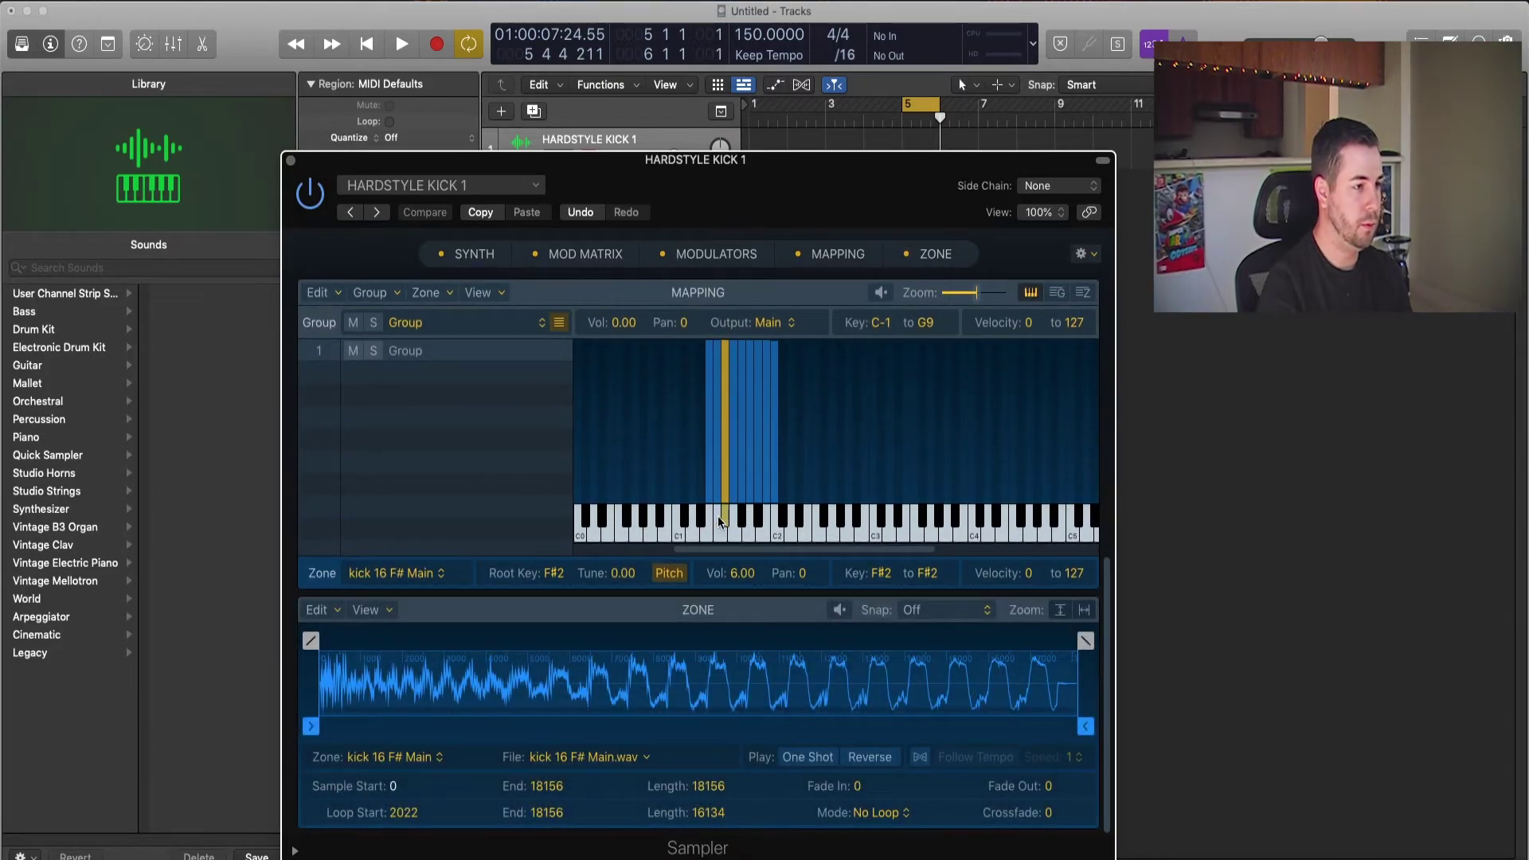
Inspect the kick 16 zones on E2, F#2 and G2, ending on F# Main.
left_click(711, 516)
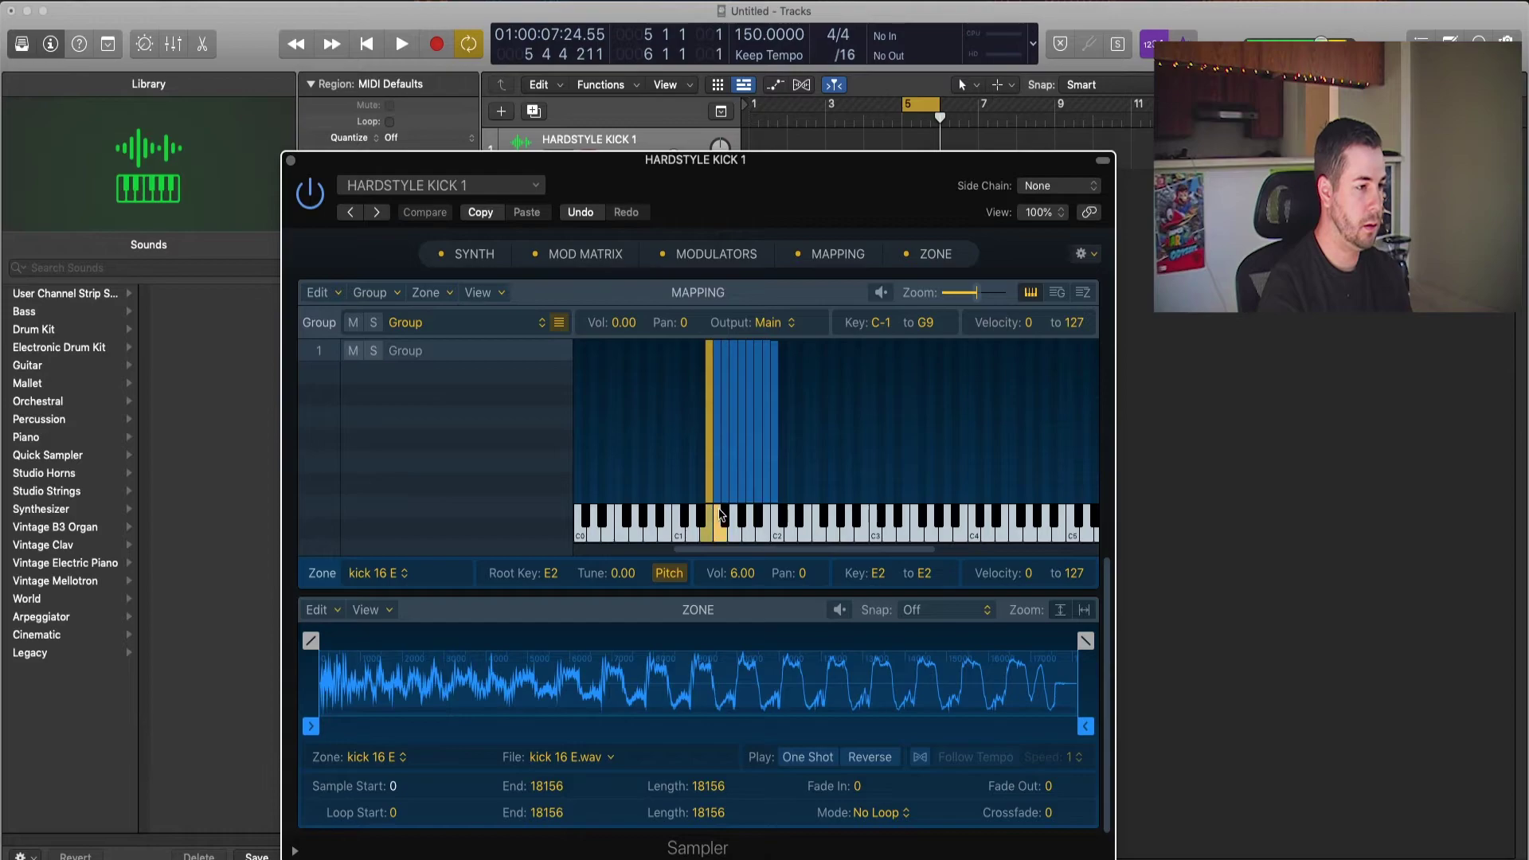
left_click(732, 515)
left_click(733, 515)
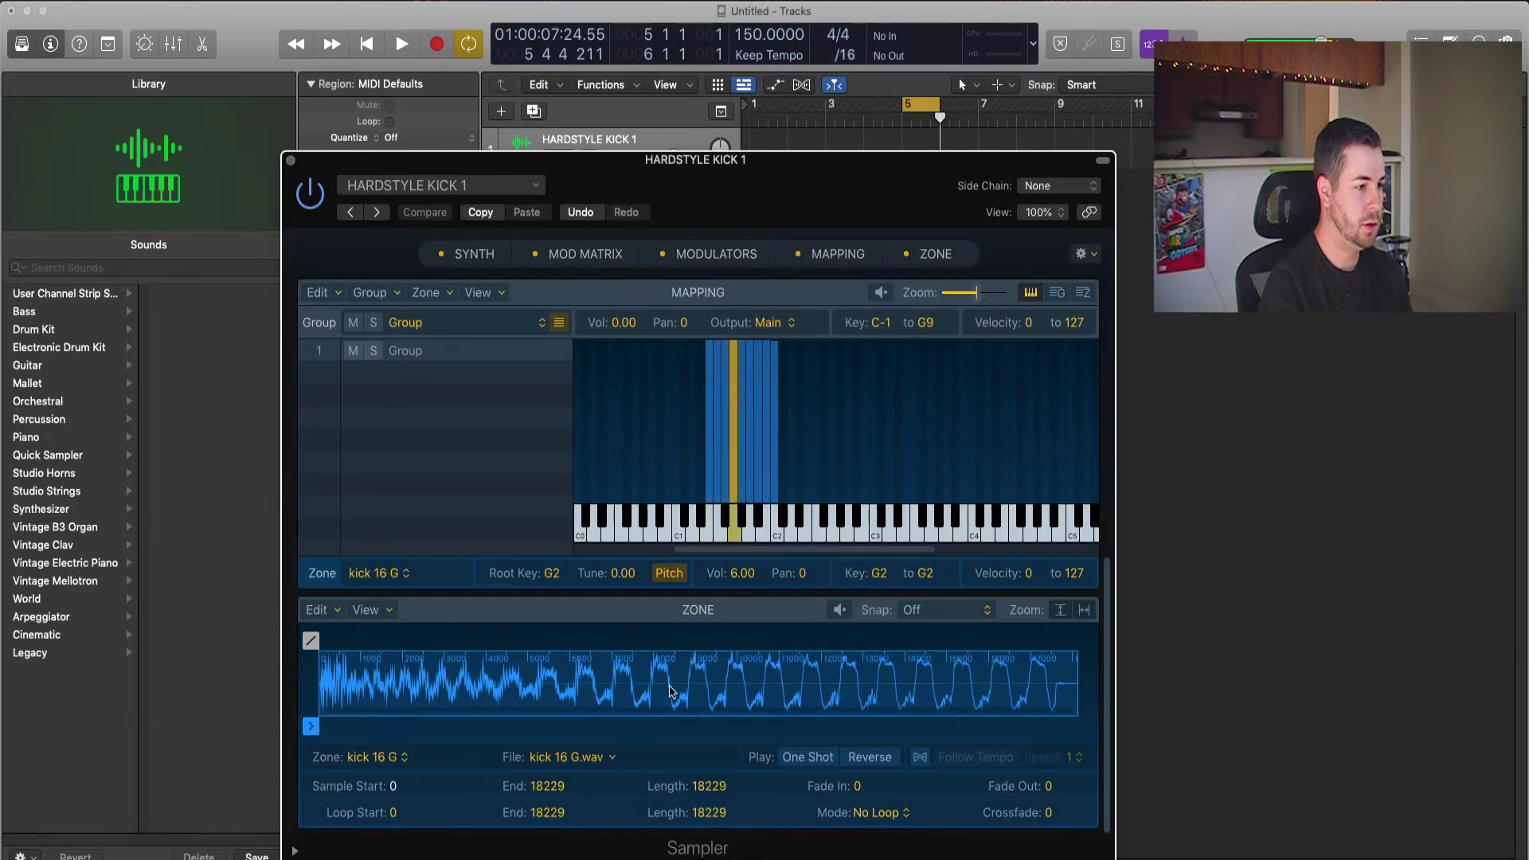
left_click(726, 515)
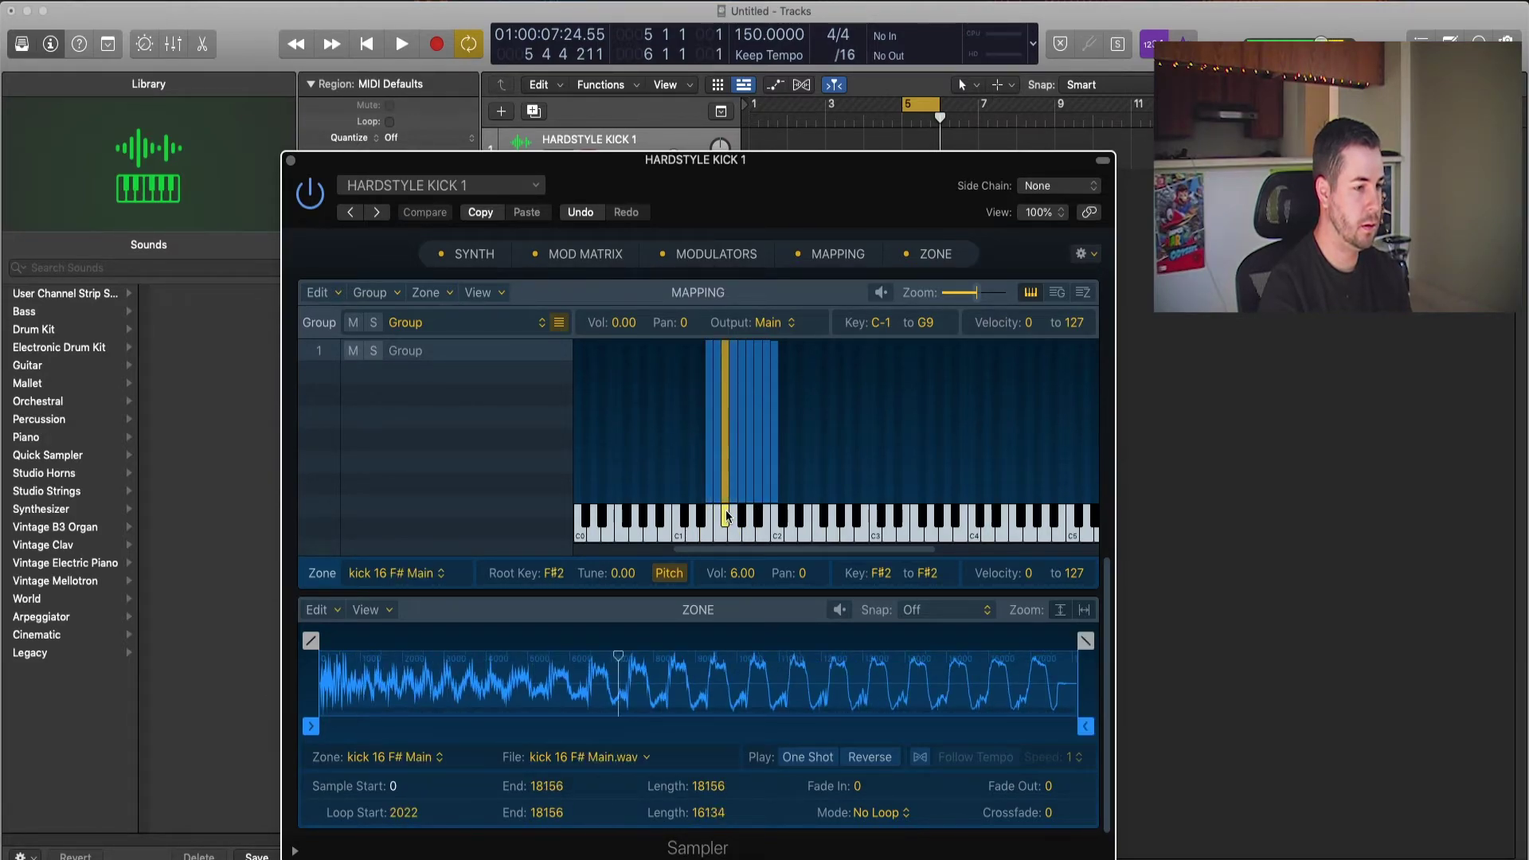
Add a fade-out to the F# Main zone's end and play notes via Musical Typing.
left_click_drag(1085, 640, 1014, 641)
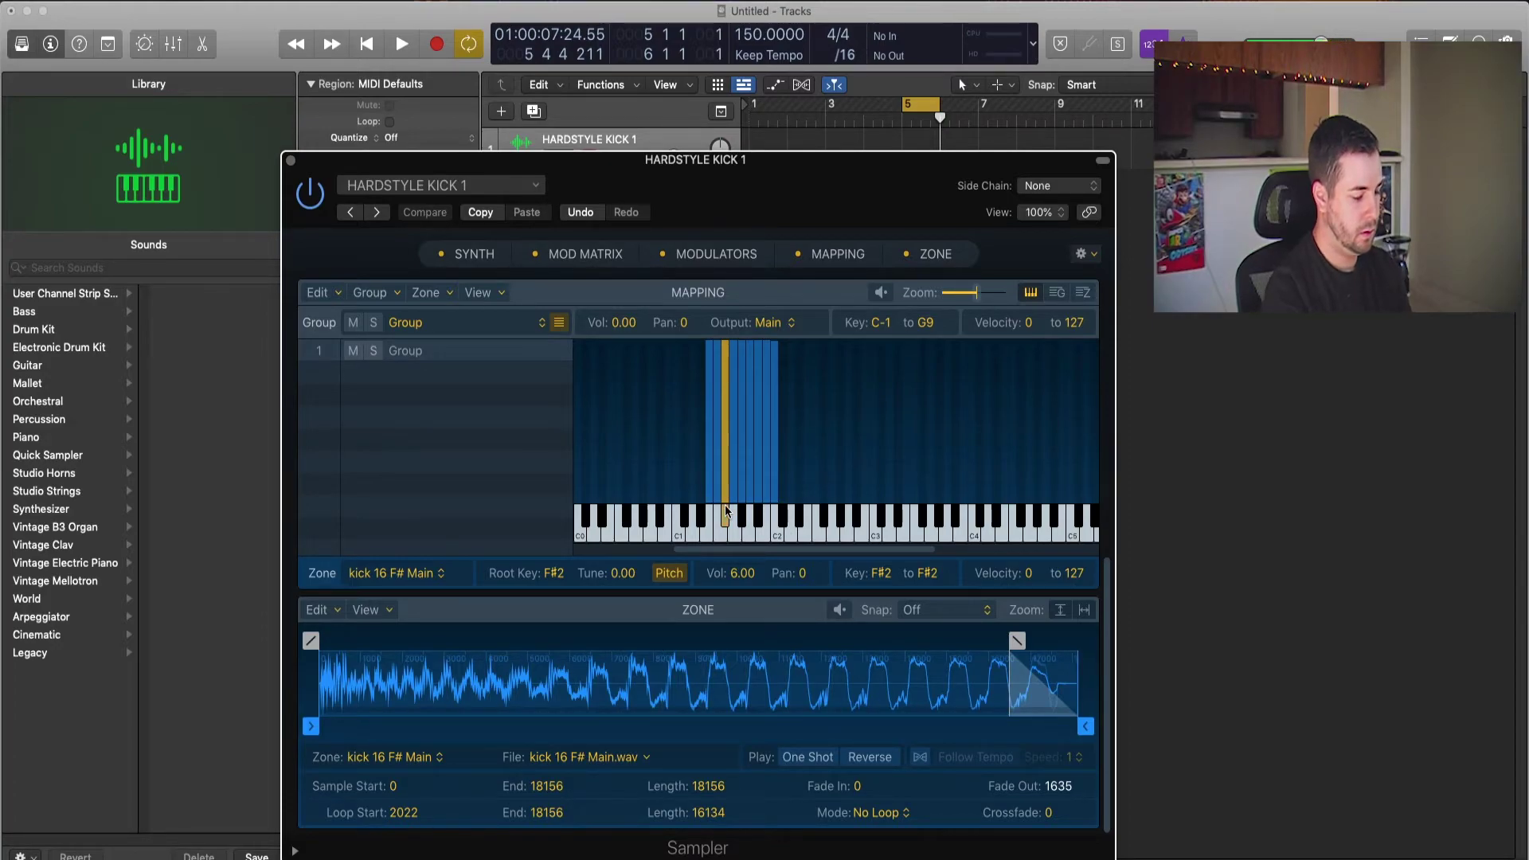
key("super+k")
key("f")
key("d")
key("f")
key("h")
Drop Musical Typing an octave and play kick notes like kick 16 F across mapped keys.
key("x")
key("f")
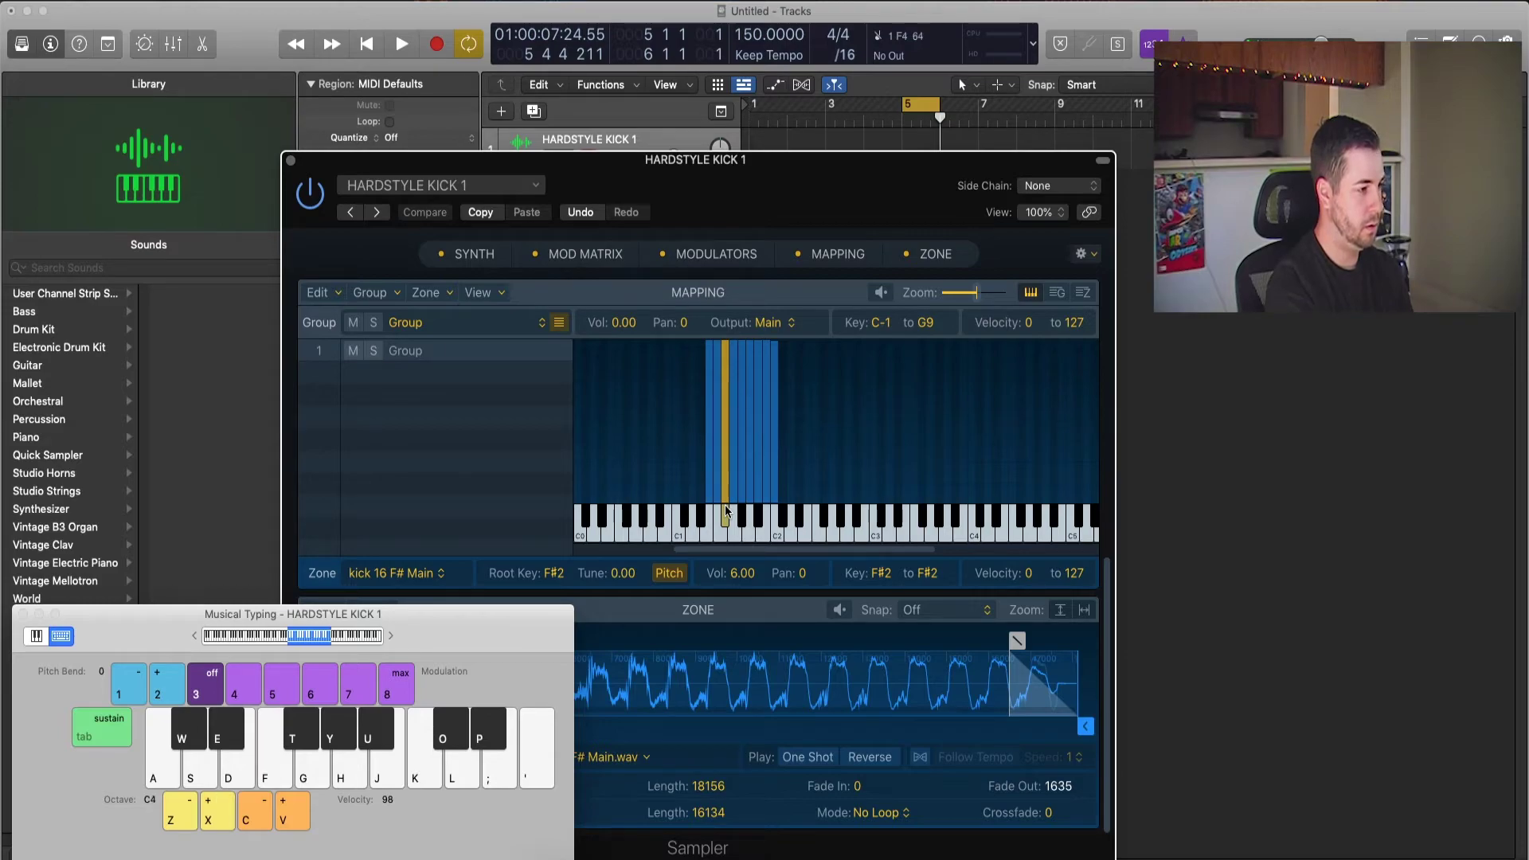
key("z")
key("z")
key("f")
key("f")
key("s")
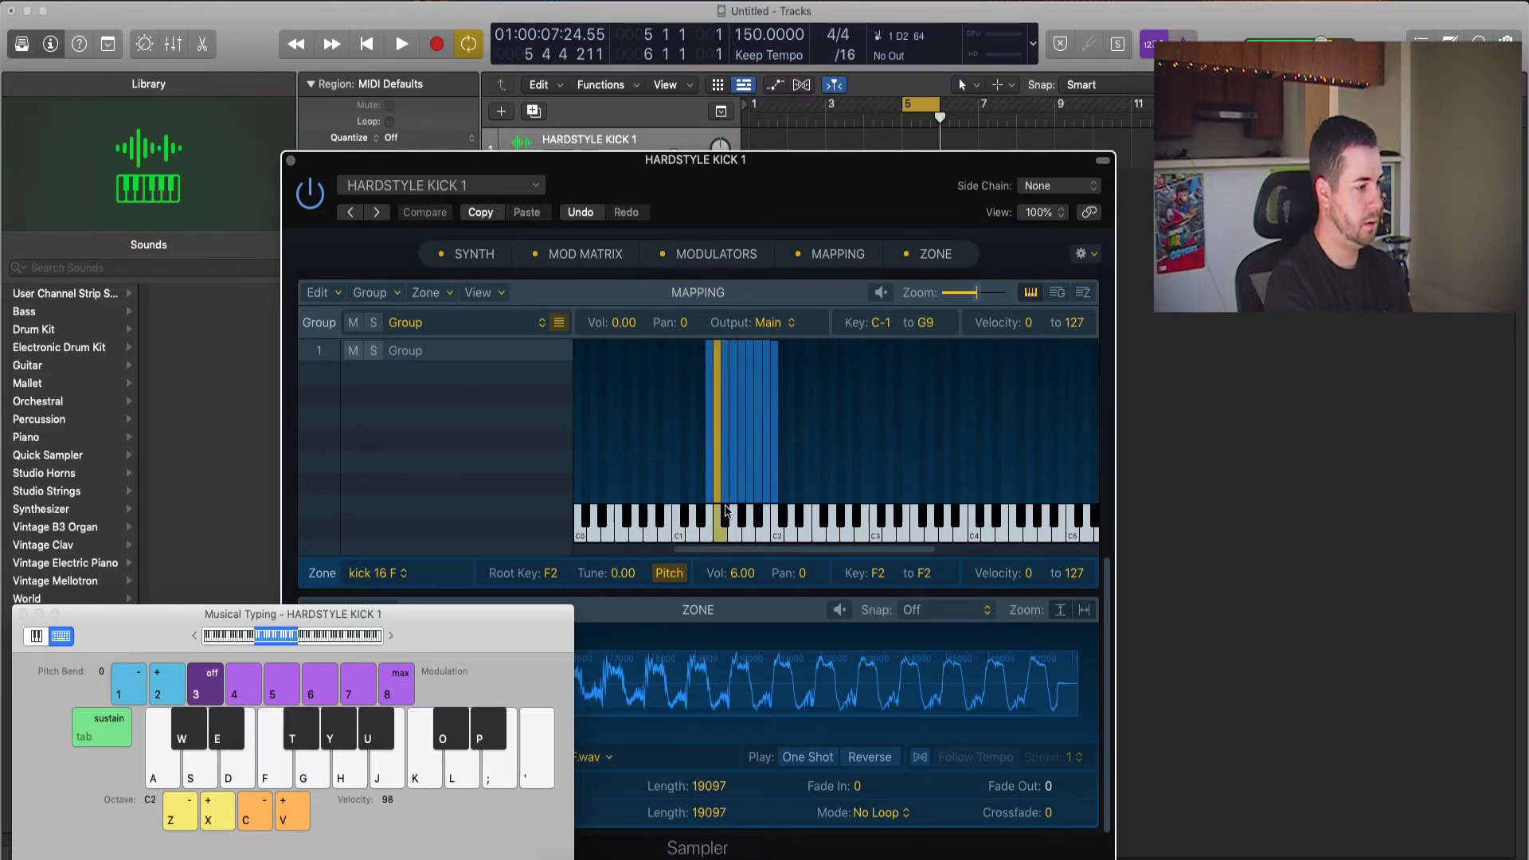
key("f")
key("d")
key("f")
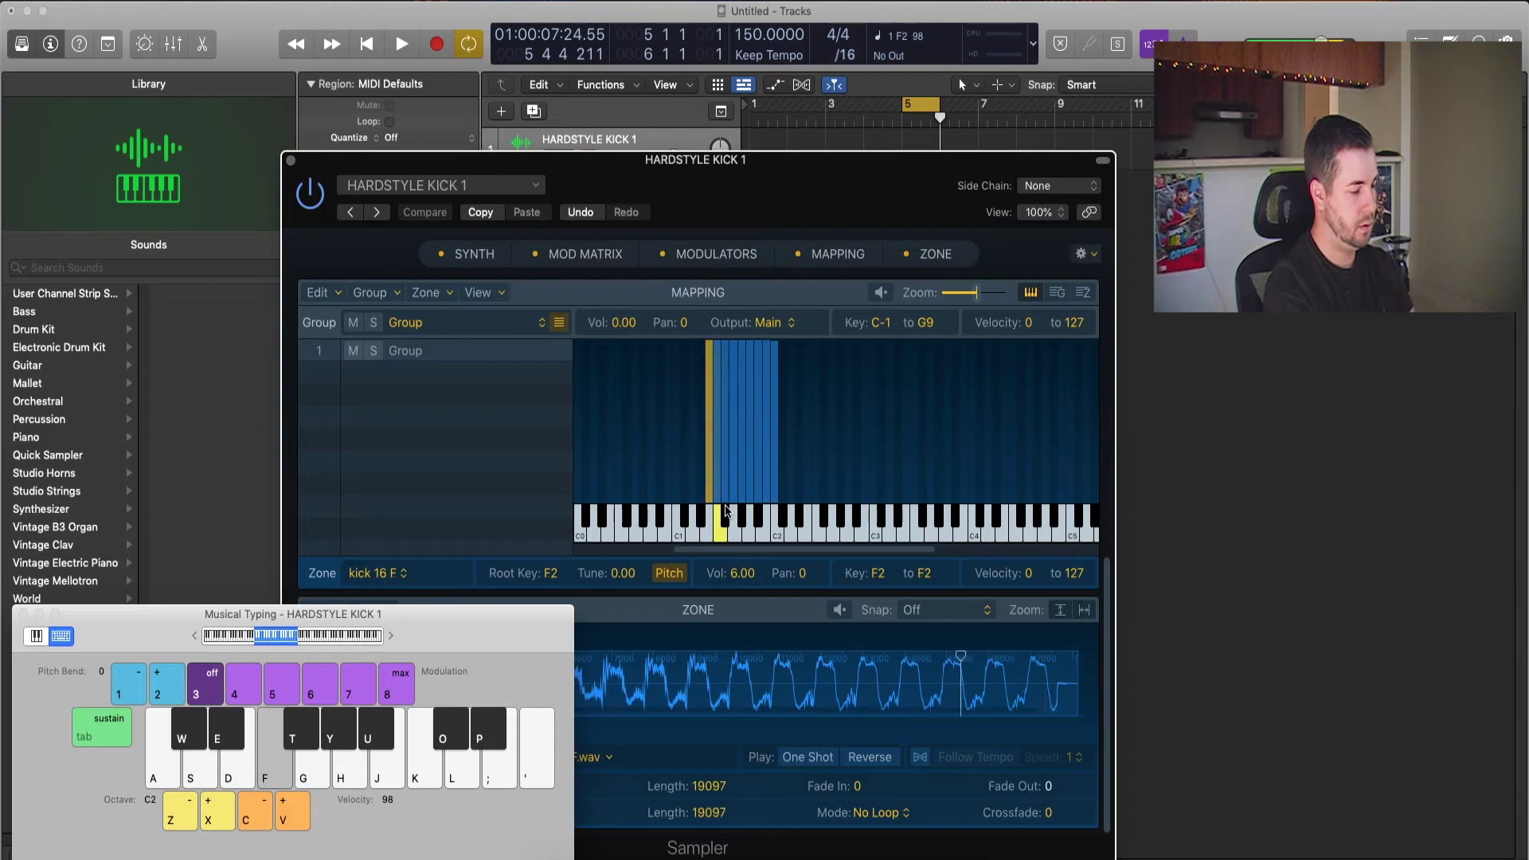
key("t")
key("g")
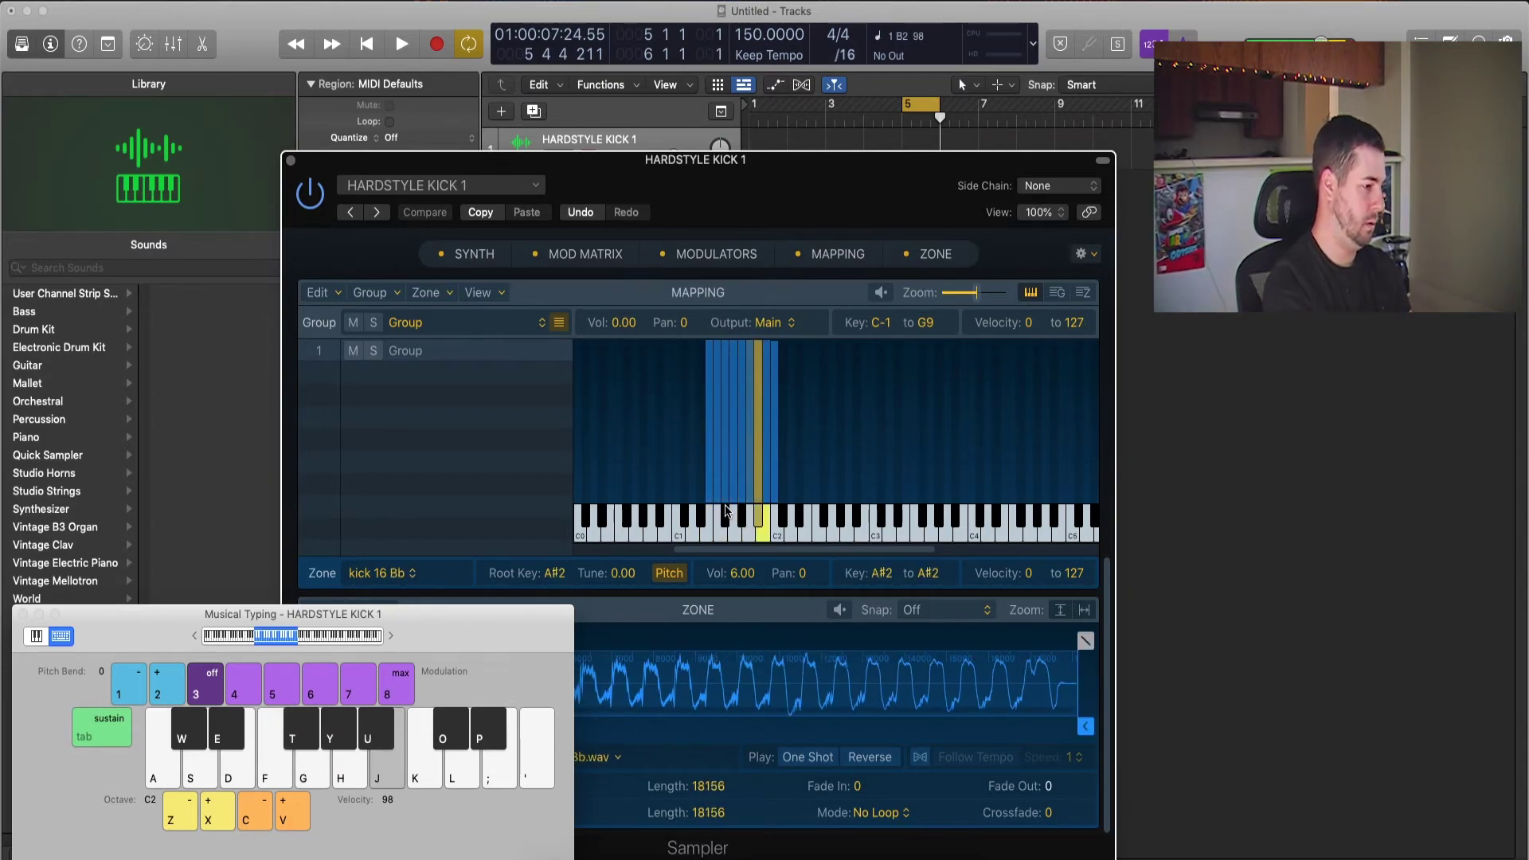